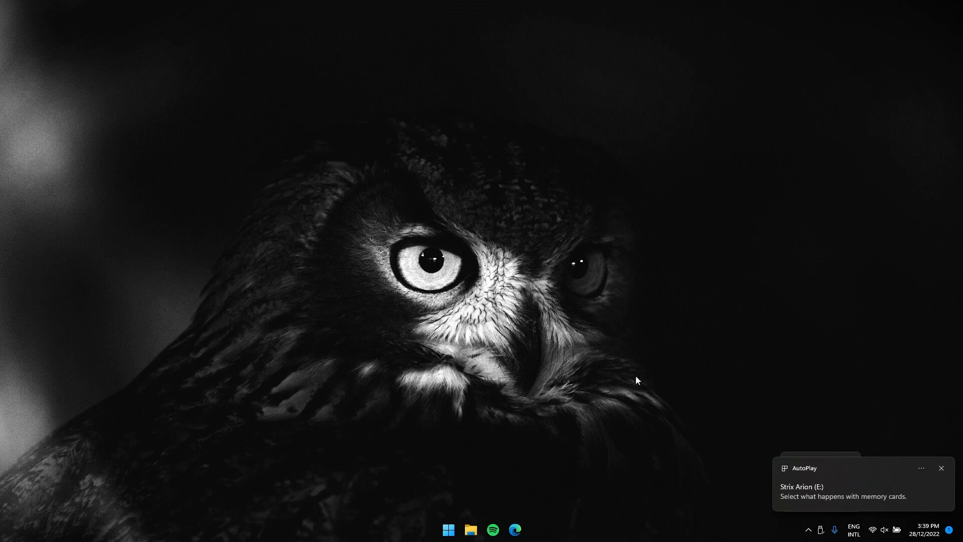
Open the Strix Arion (E:) drive in File Explorer
key(super+e)
click(320, 92)
double_click(320, 91)
key(alt+Left)
key(Right)
key(Return)
Move the DCIM folder from the Strix Arion (E:) drive to the Desktop and minimize File Explorer
key(Down)
key(Down)
key(Down)
key(Down)
key(Down)
key(Down)
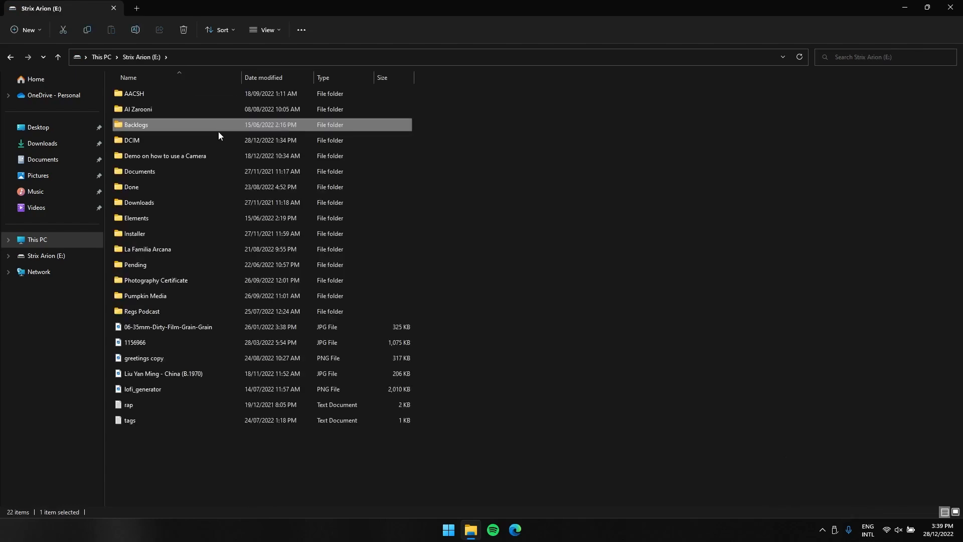
key(Down)
key(Down)
key(Down)
key(Down)
key(Down)
key(Up)
key(Up)
key(Up)
key(Up)
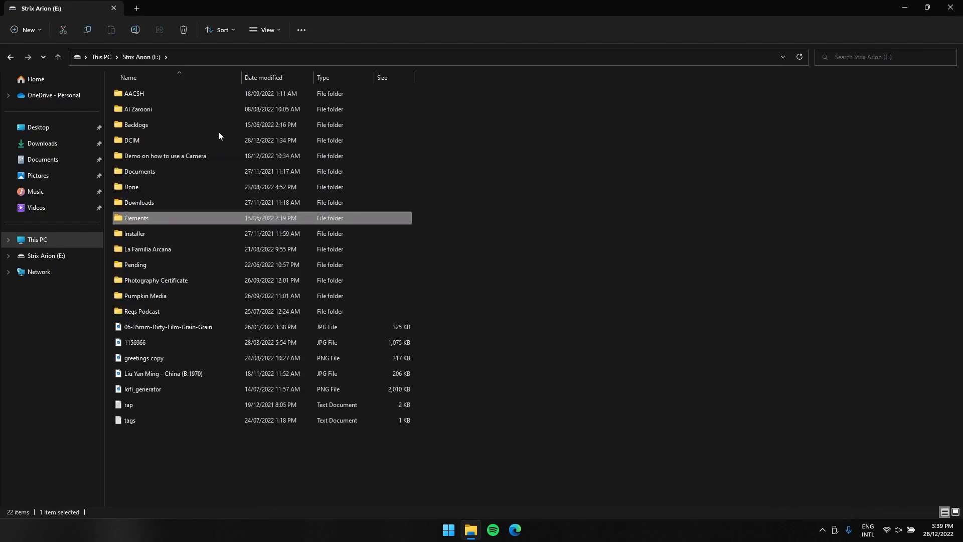
key(Up)
key(Up)
key(Up)
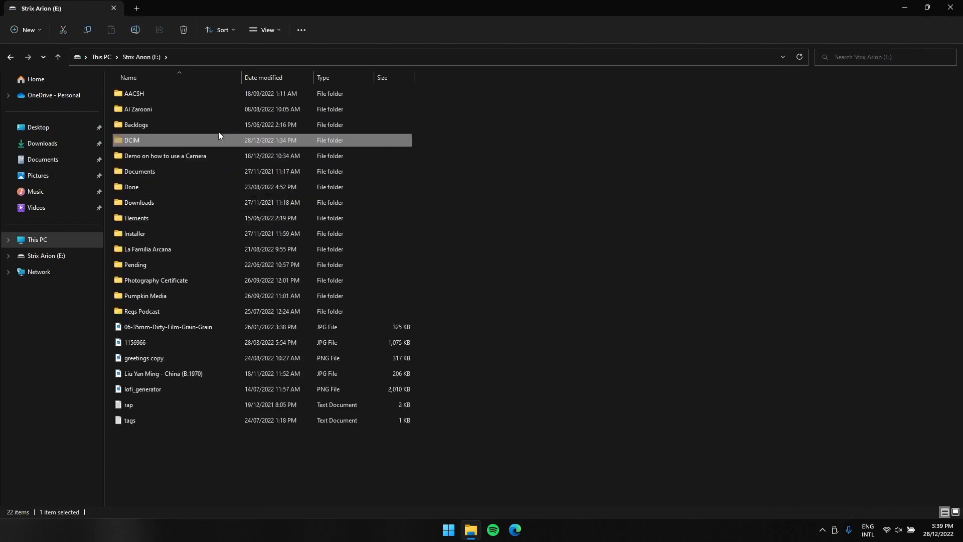
click(36, 129)
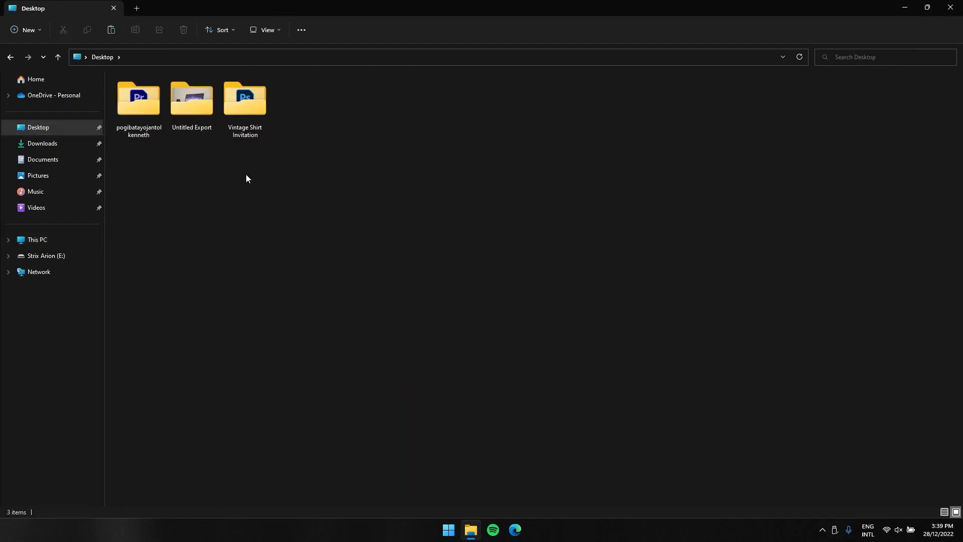
key(ctrl+v)
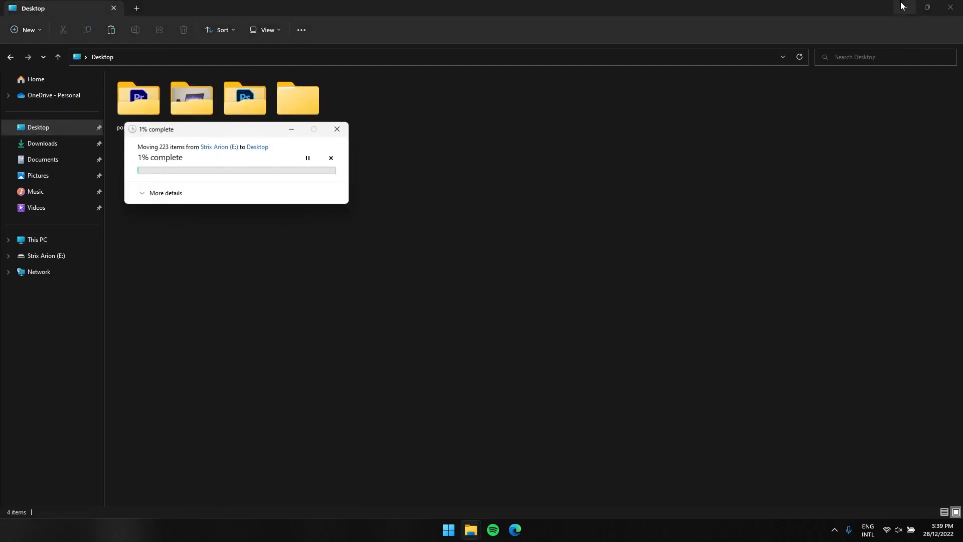
click(904, 9)
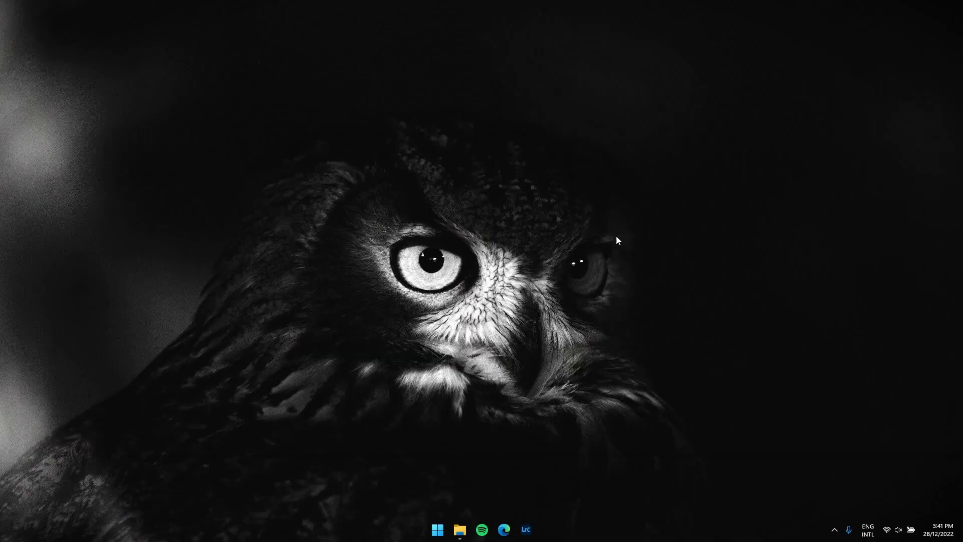
Open the Gold Souq folder inside the DCIM folder on the Desktop
click(460, 529)
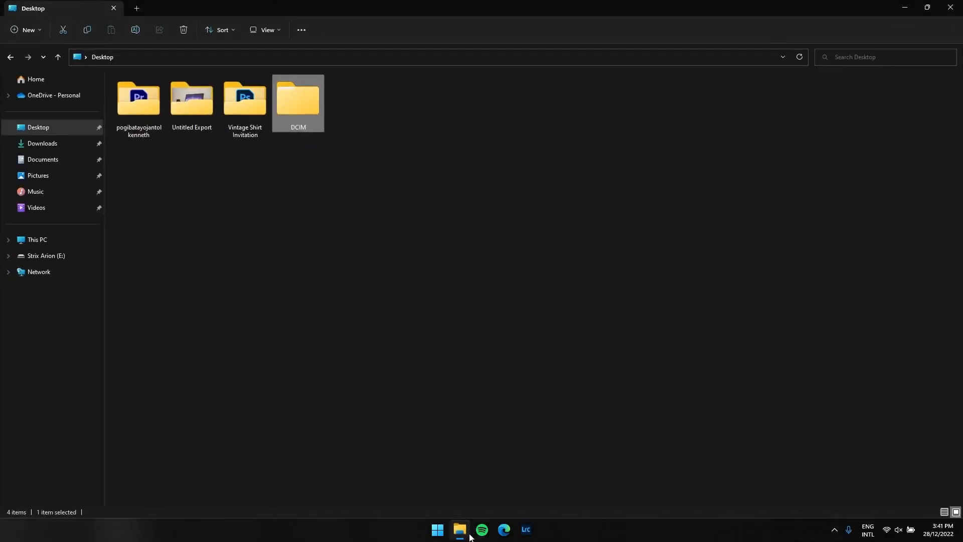
double_click(308, 89)
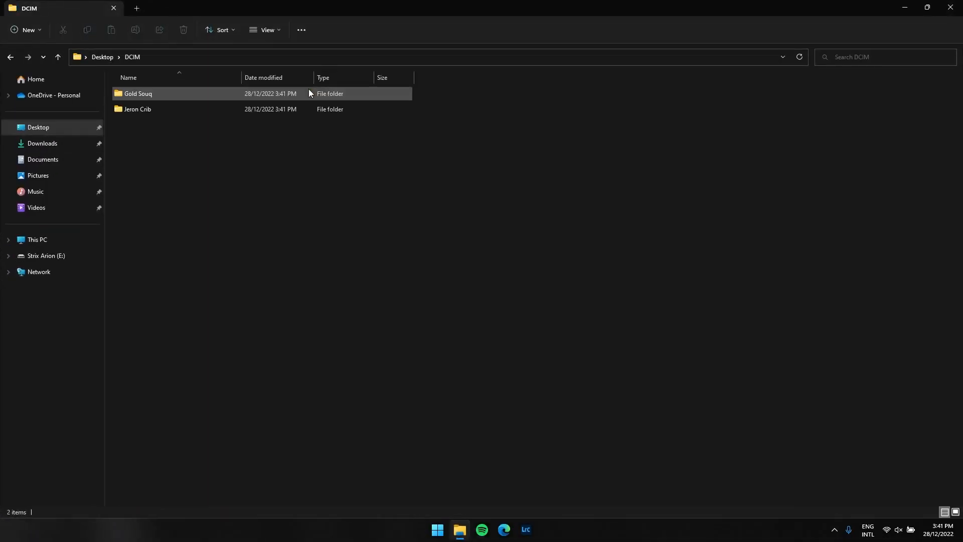
click(182, 109)
key(Up)
key(Down)
key(Up)
key(Return)
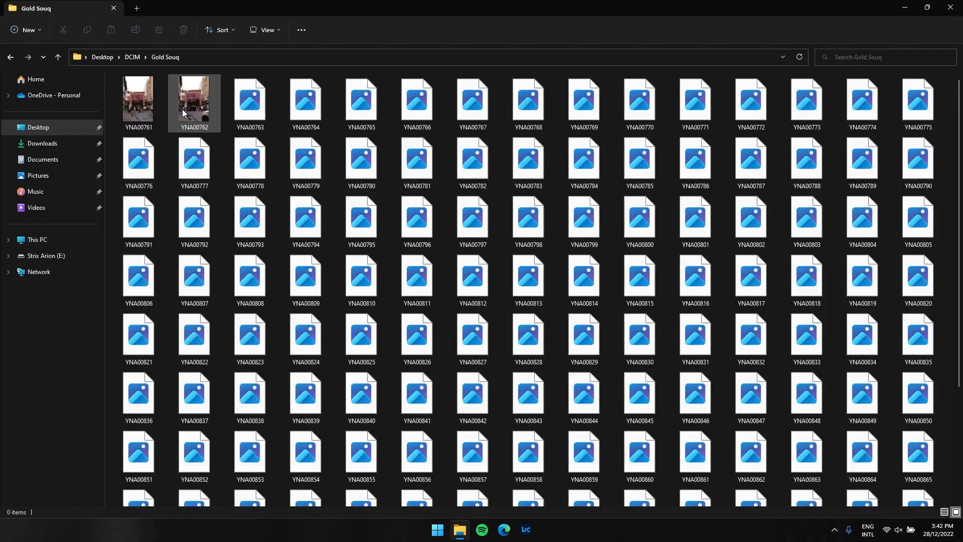
Move all photos from the Gold Souq folder into a new folder named raw inside DCIM
key(ctrl+a)
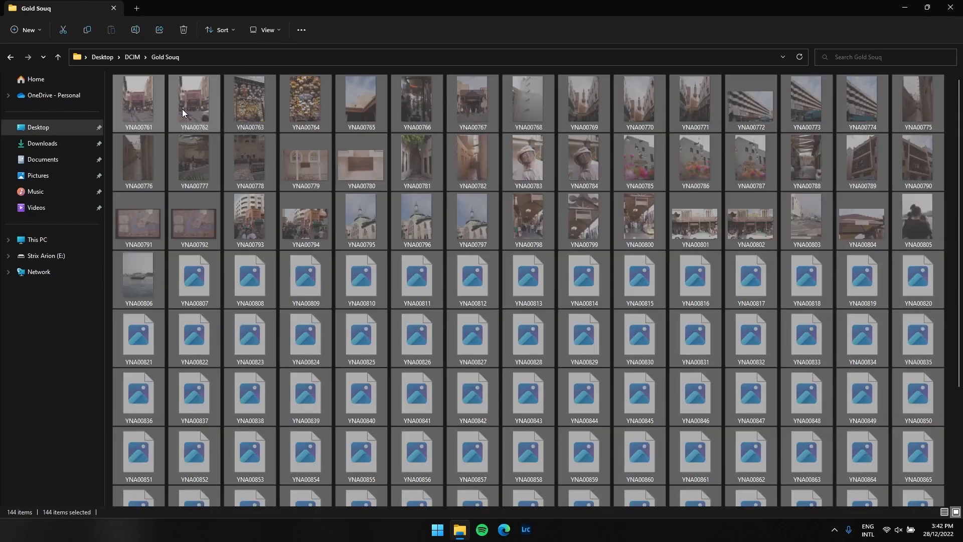
key(alt+Left)
click(41, 32)
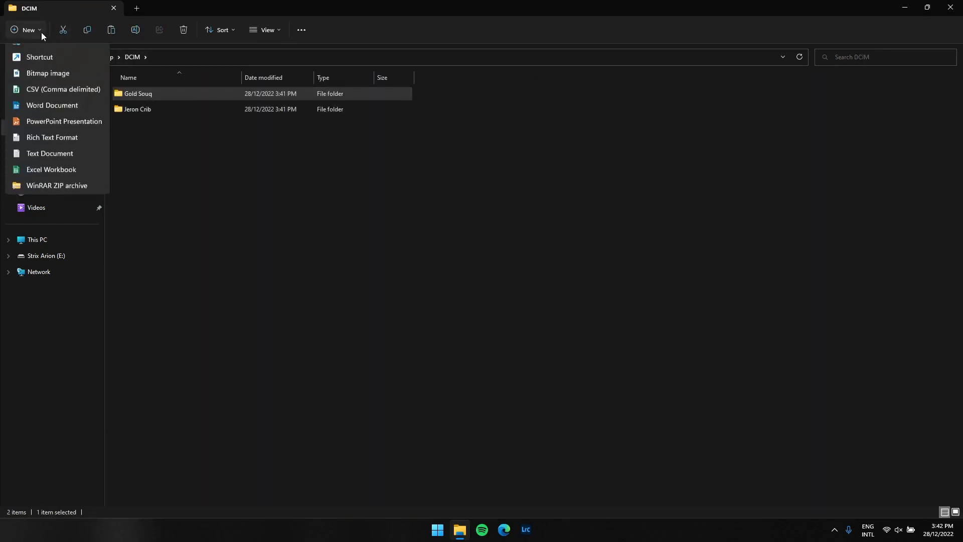
click(39, 55)
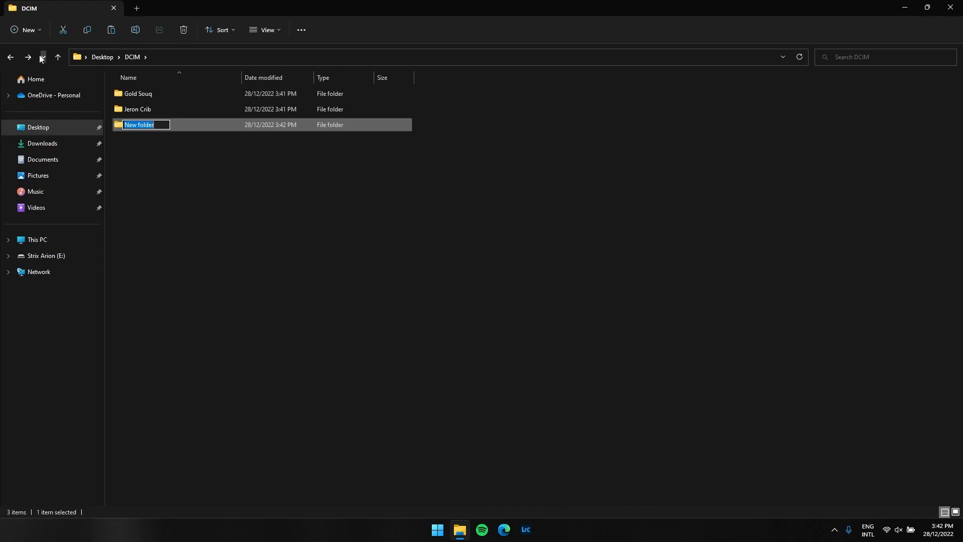
text(raw)
key(Return)
double_click(168, 128)
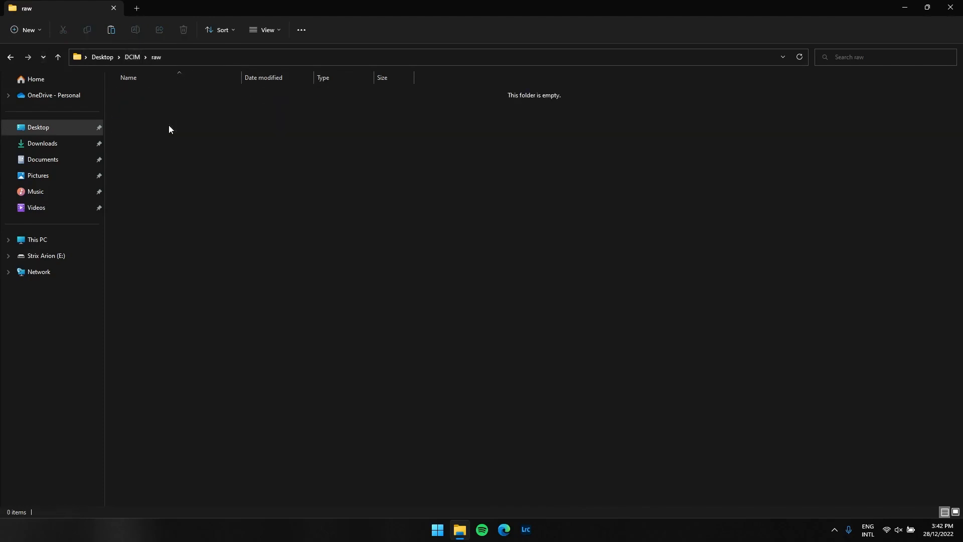
key(ctrl+v)
Move the raw folder from DCIM into the Gold Souq folder
key(ctrl+x)
key(Up)
key(Up)
key(Return)
key(ctrl+v)
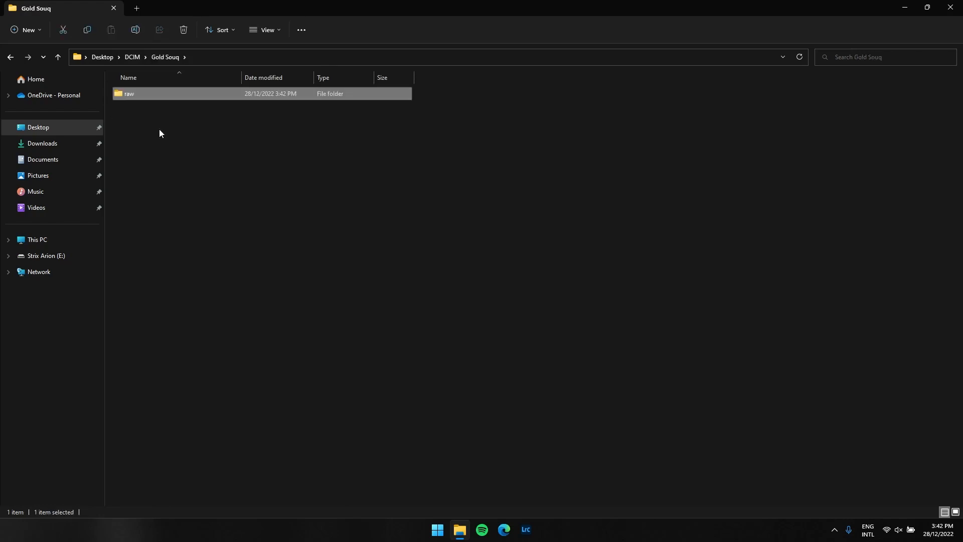
Create a new folder named export inside Gold Souq, beside the raw folder
click(157, 130)
click(41, 33)
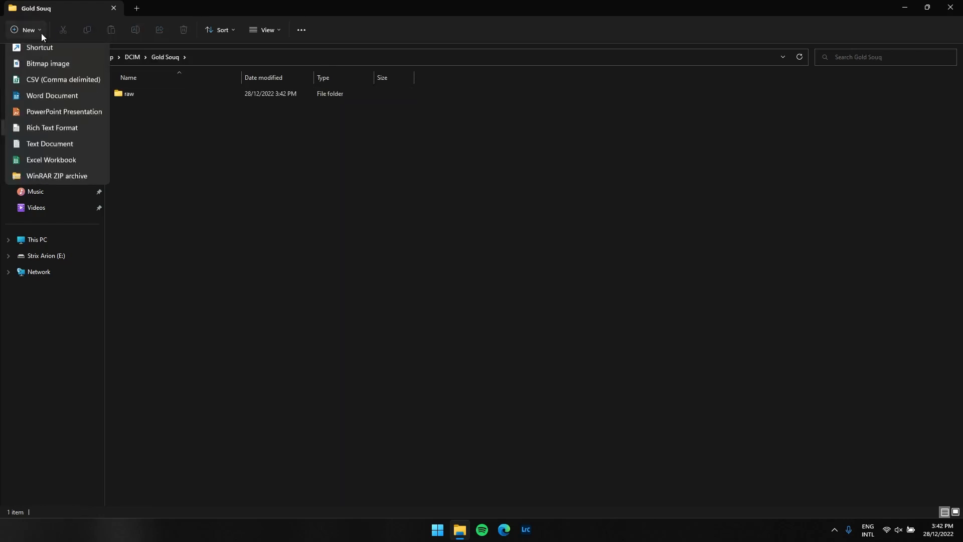
click(38, 55)
text(export)
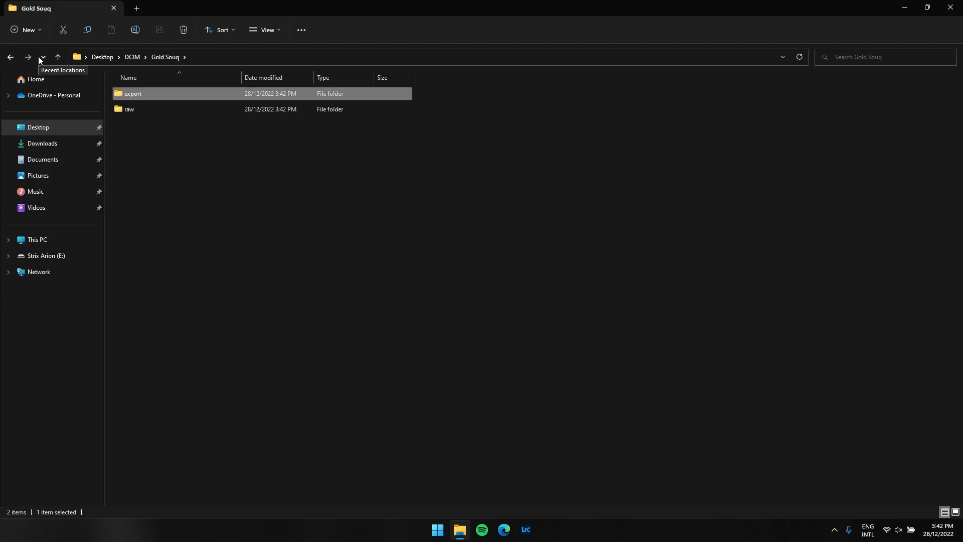
click(158, 189)
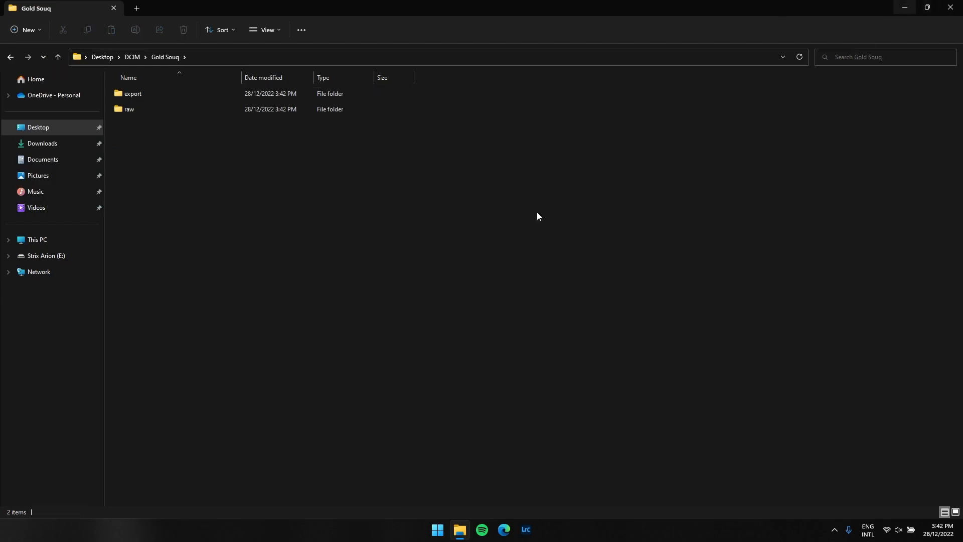
Switch to Lightroom Classic and add the Desktop\DCIM\Gold Souq folder to the Library, importing all its photos into the catalog
click(530, 536)
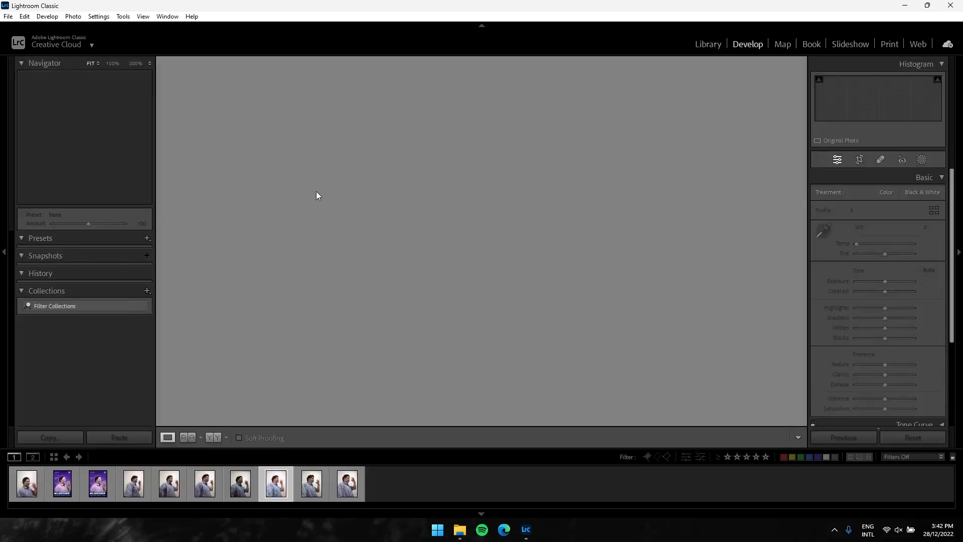
click(713, 44)
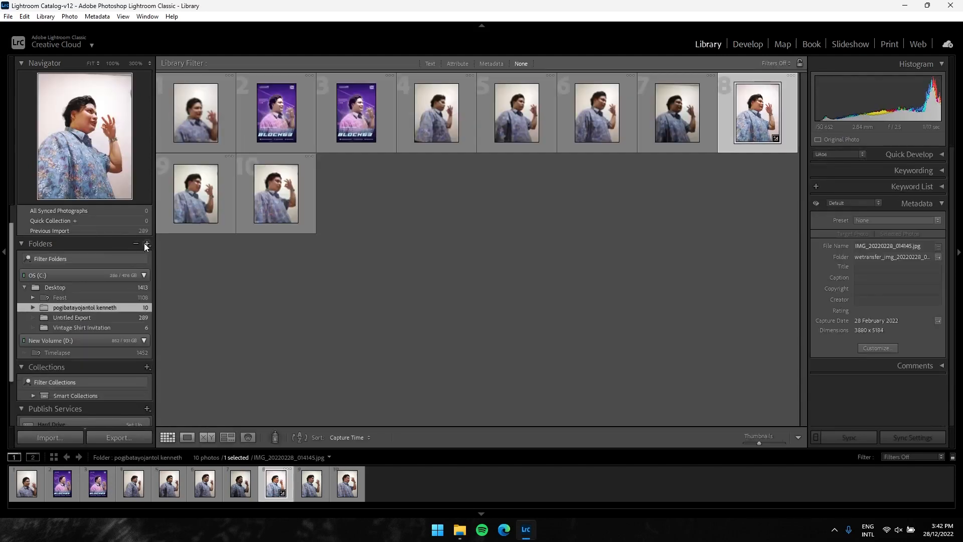
click(146, 245)
click(169, 268)
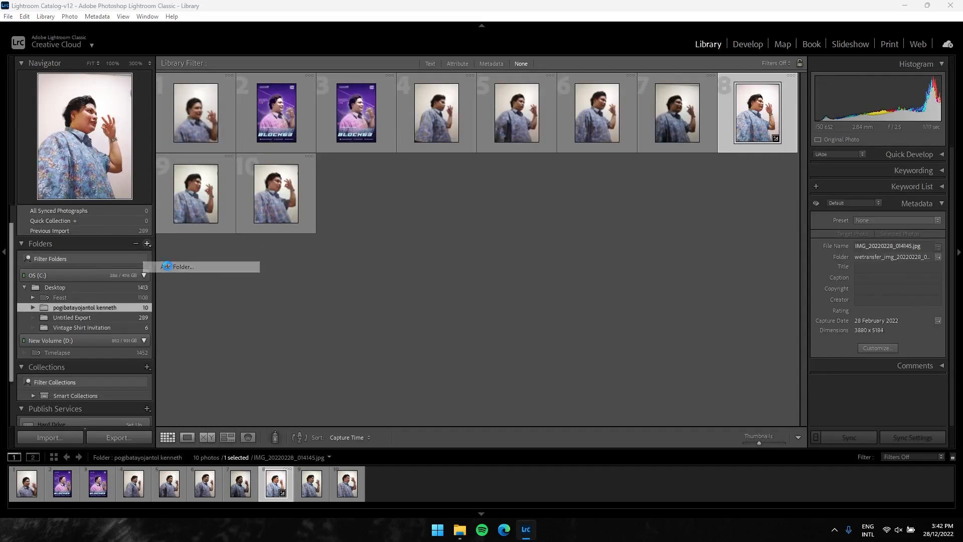
click(48, 140)
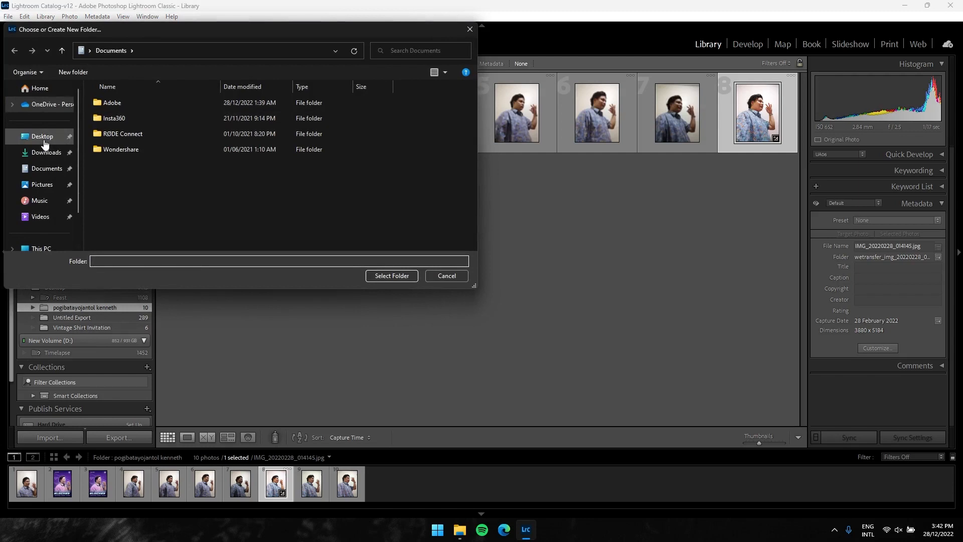
click(115, 111)
double_click(115, 111)
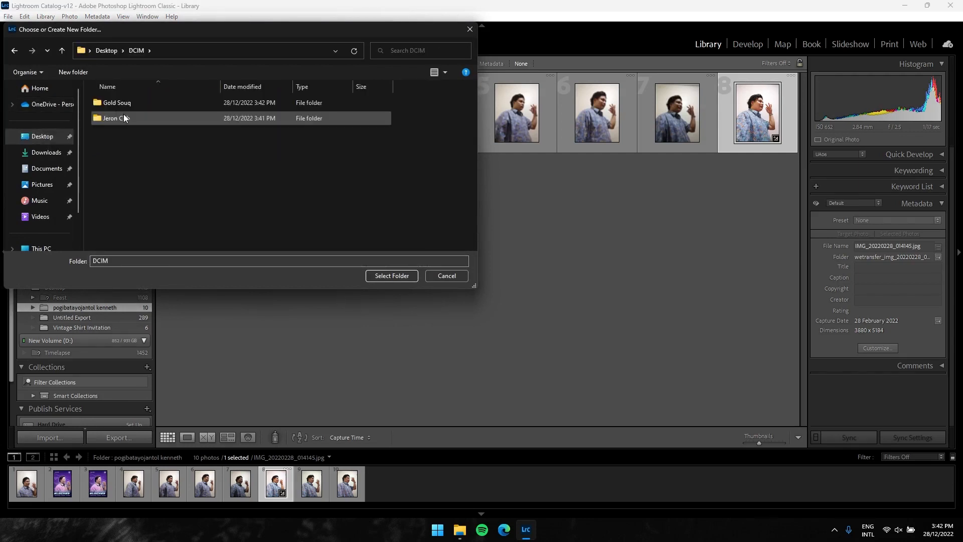
click(130, 103)
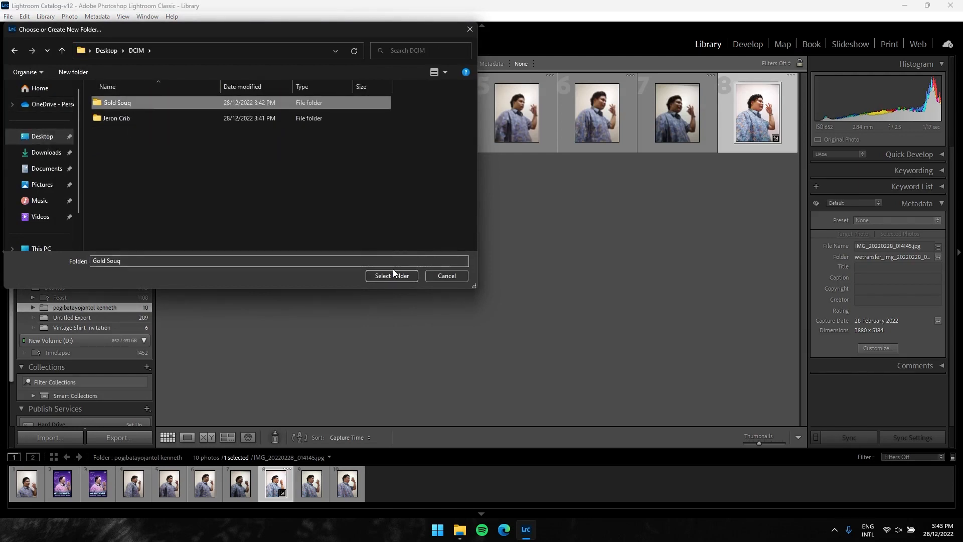
click(392, 275)
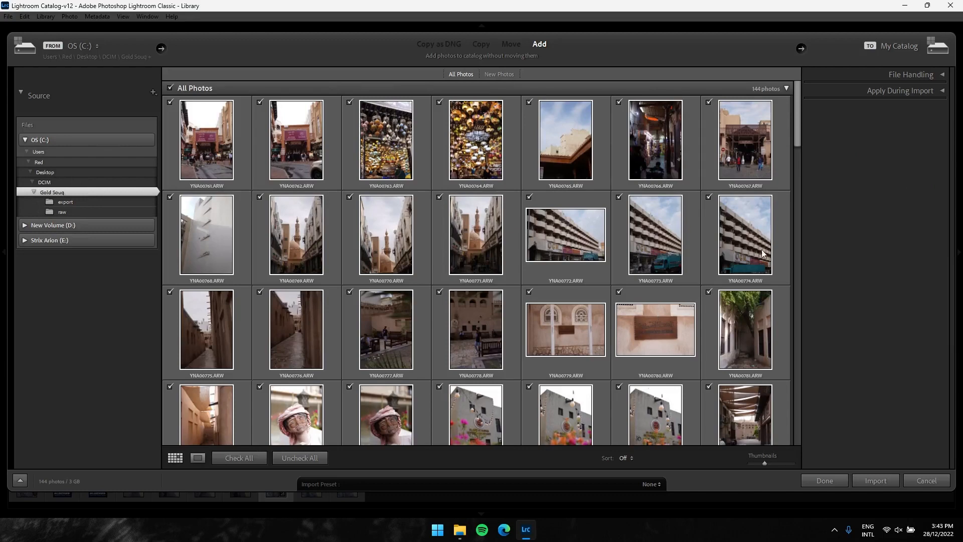
click(867, 479)
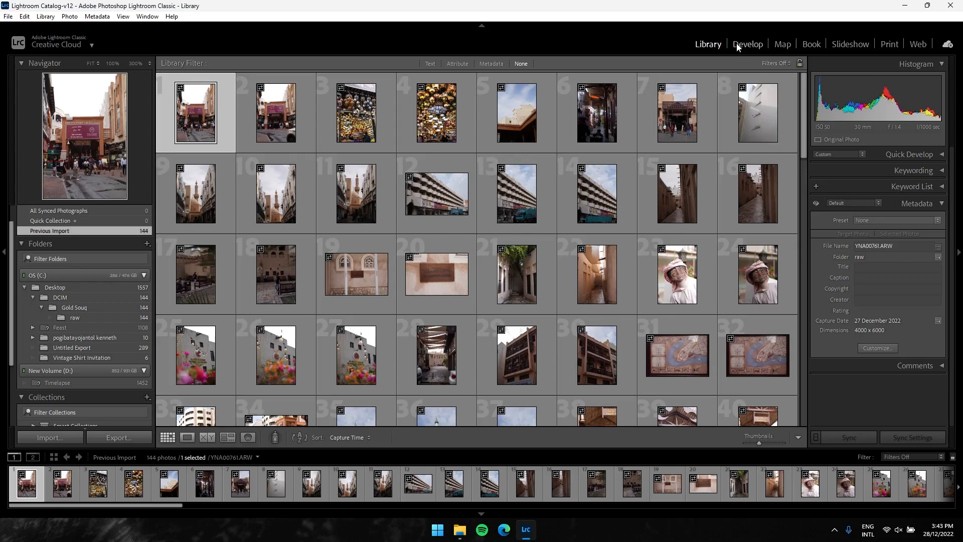
Open the imported photos in the Develop module and step through the first few in the filmstrip
click(746, 44)
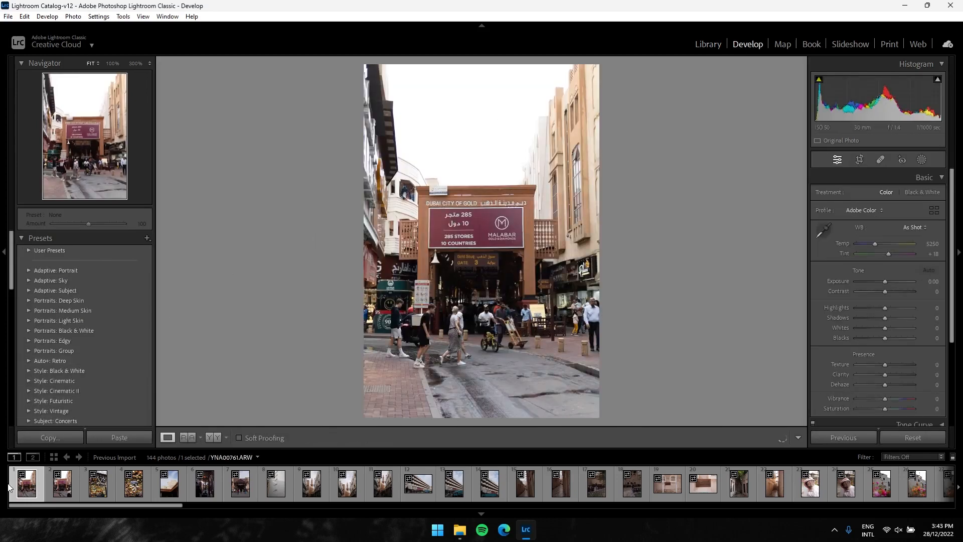
key(Right)
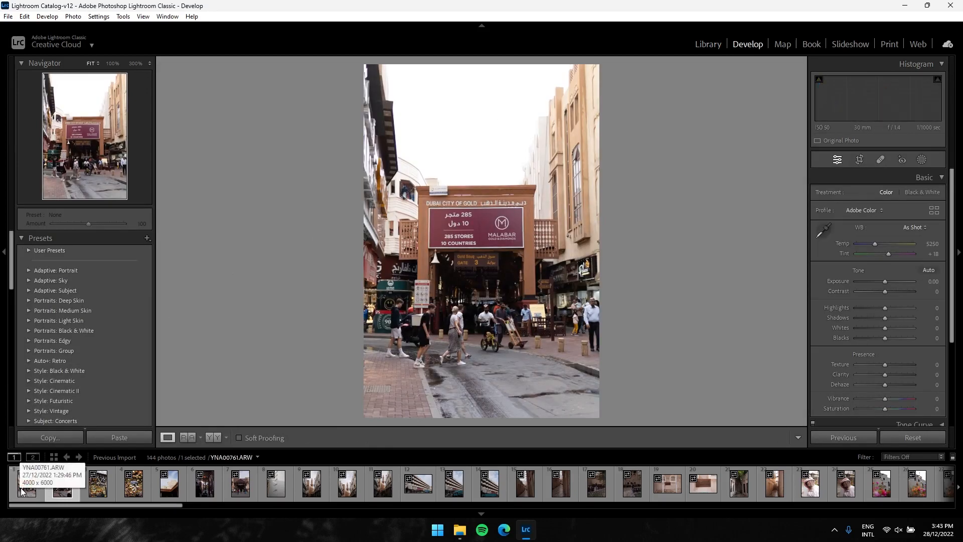
key(Left)
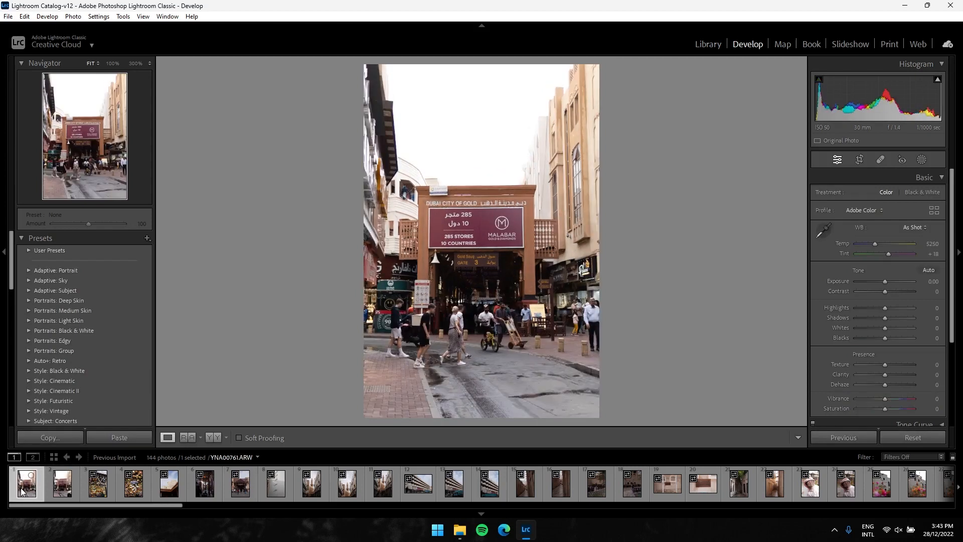
key(Right)
key(Right)
key(Right)
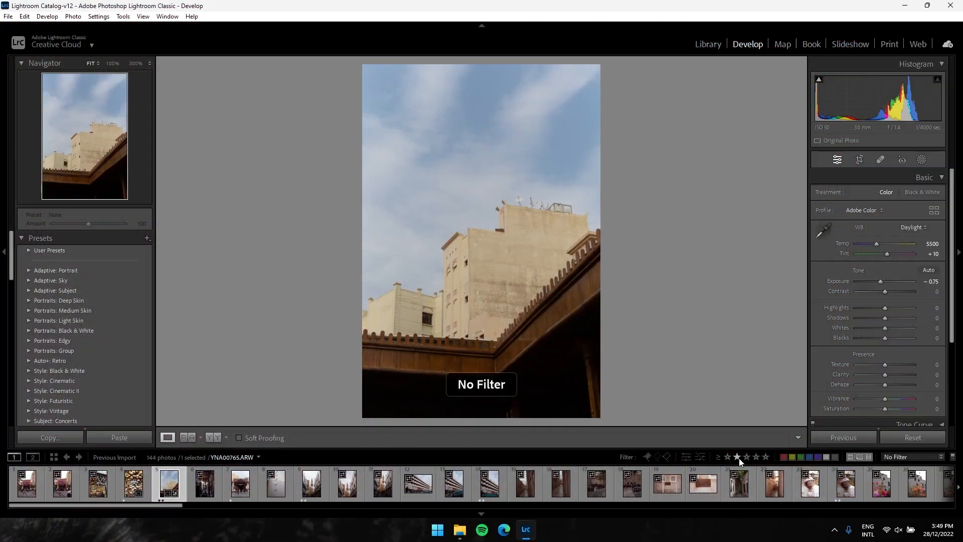
Filter the filmstrip to photos rated two stars or higher and go to the green-domed mosque photo, YNA00796.ARW
click(740, 459)
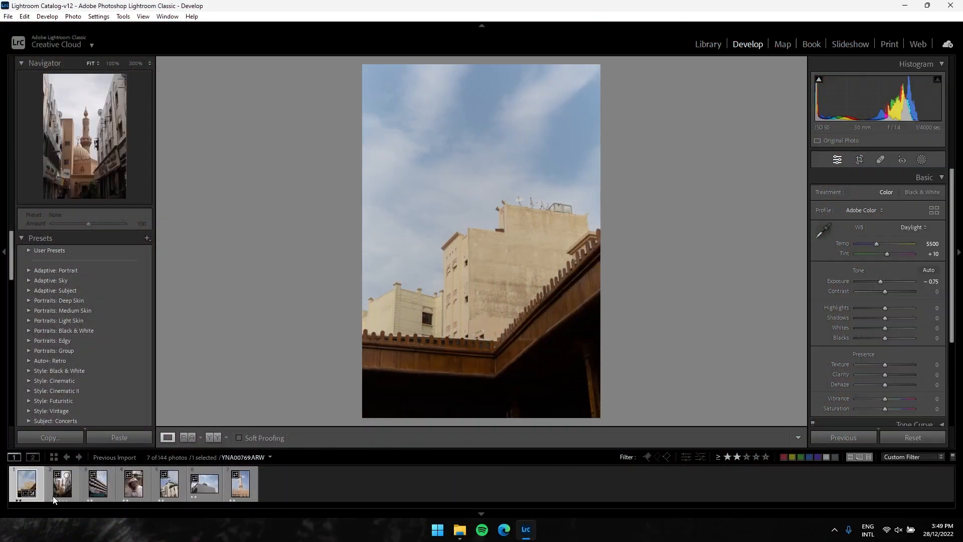
key(Right)
key(Right)
key(Right)
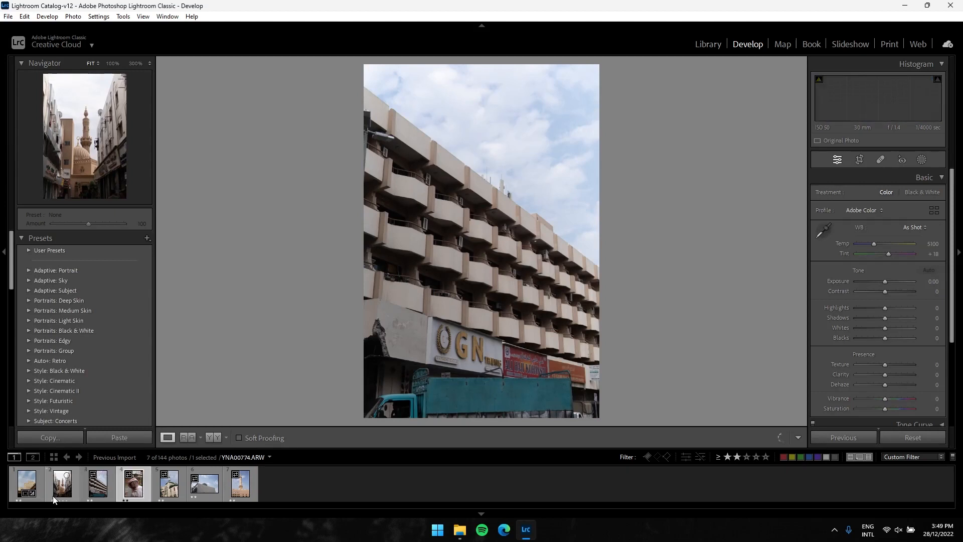
key(Right)
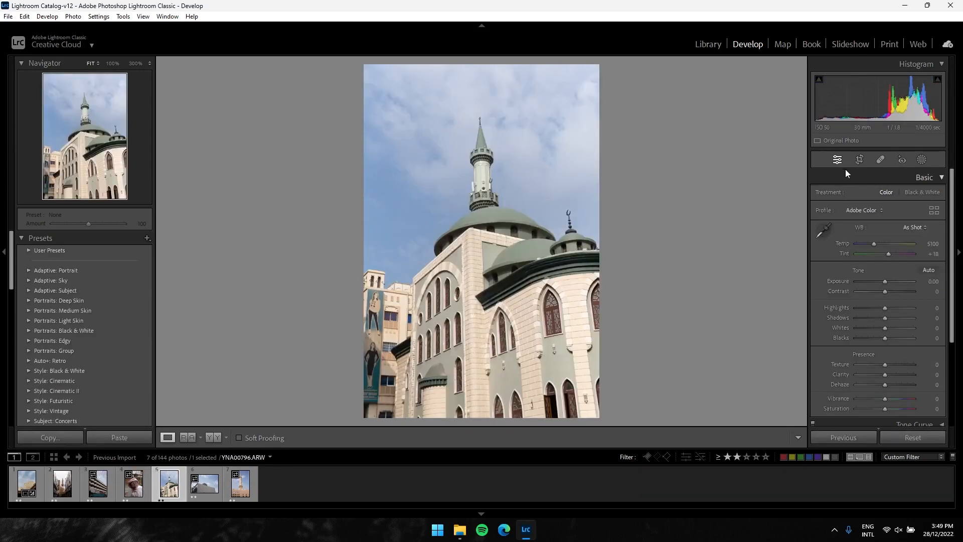
Crop the mosque photo's left edge to trim away the building with the posters beside it
click(861, 160)
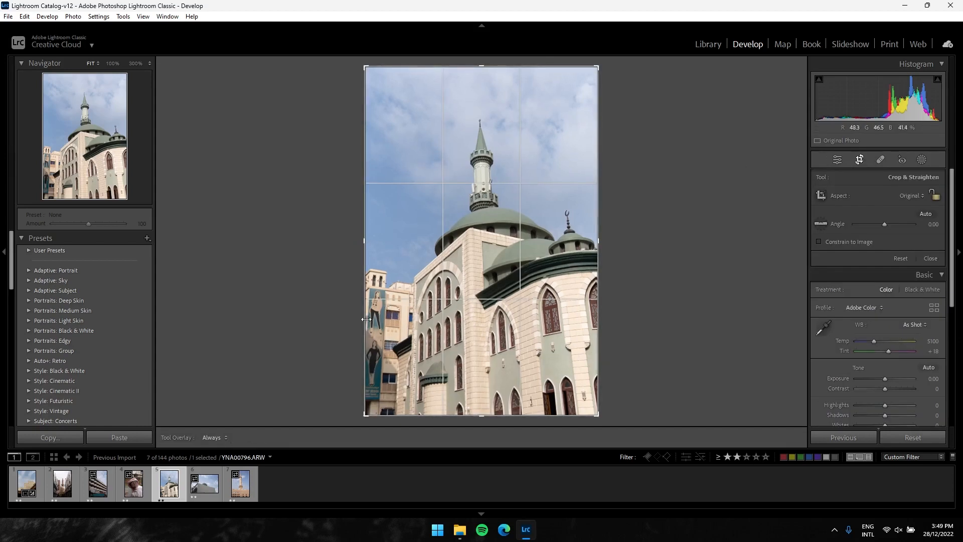
drag(363, 240, 378, 240)
key(Return)
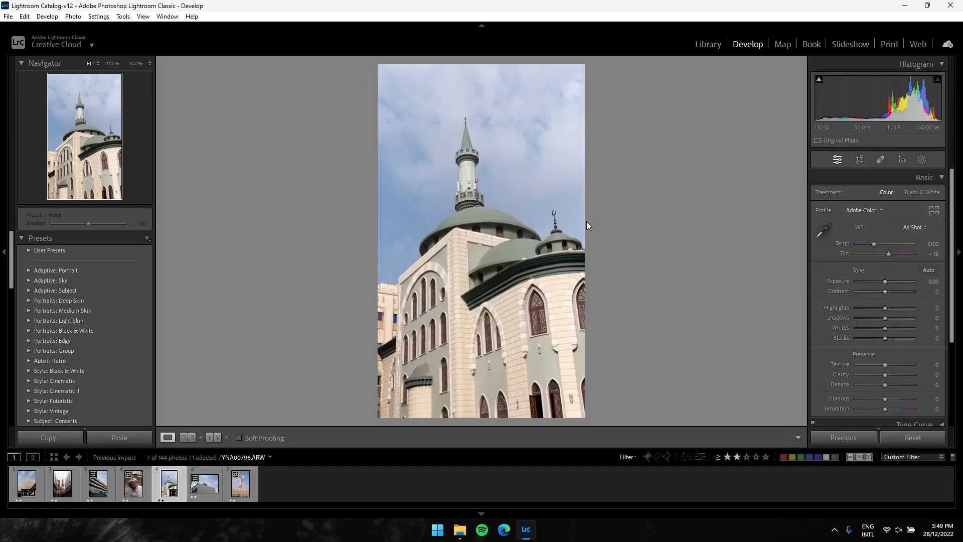
Re-crop the mosque photo at the Original aspect ratio, pulling in the lower-left corner to exclude the building with the posters
click(860, 161)
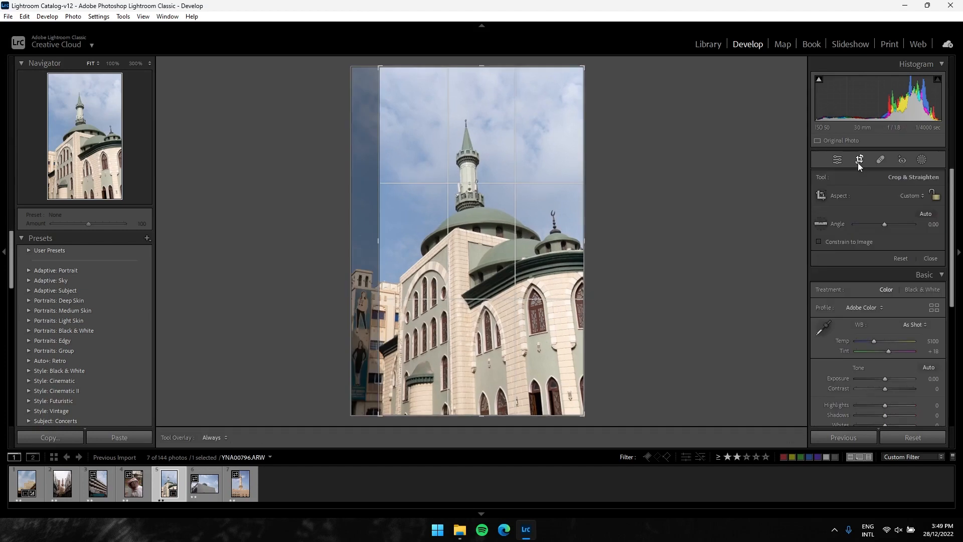
click(908, 198)
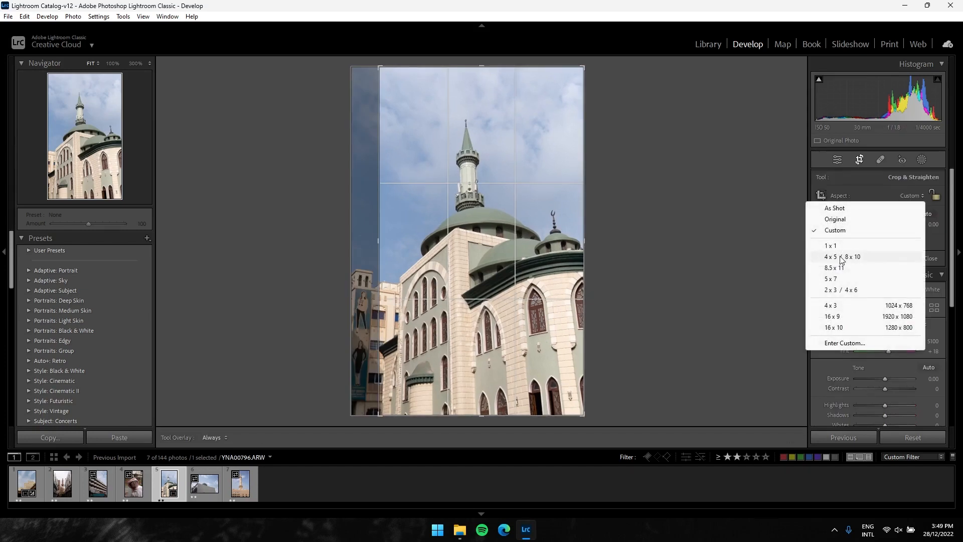
click(836, 219)
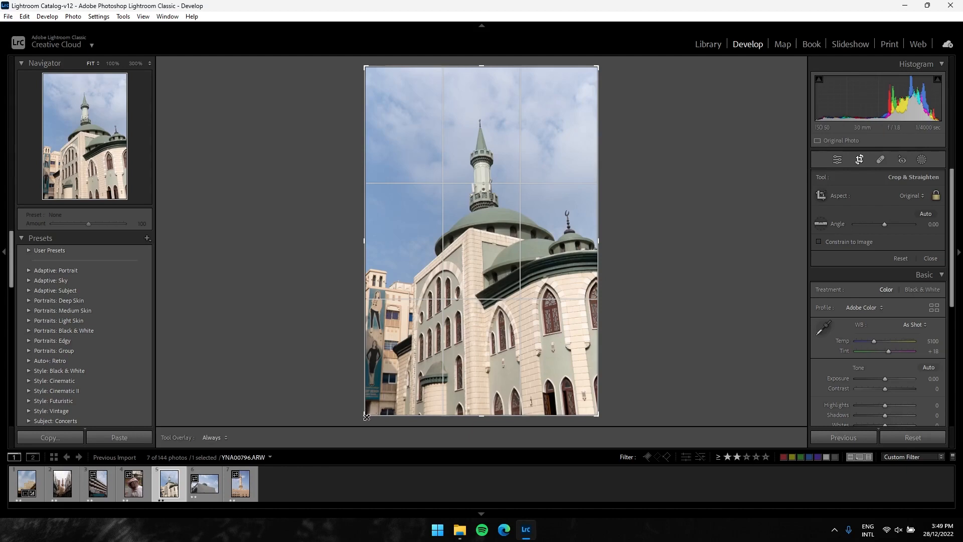
drag(367, 416, 379, 411)
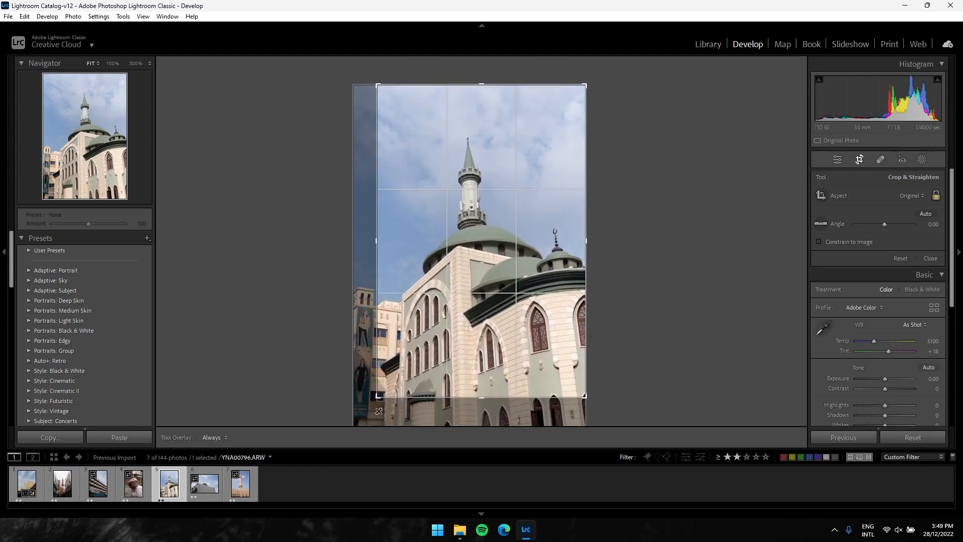
key(Return)
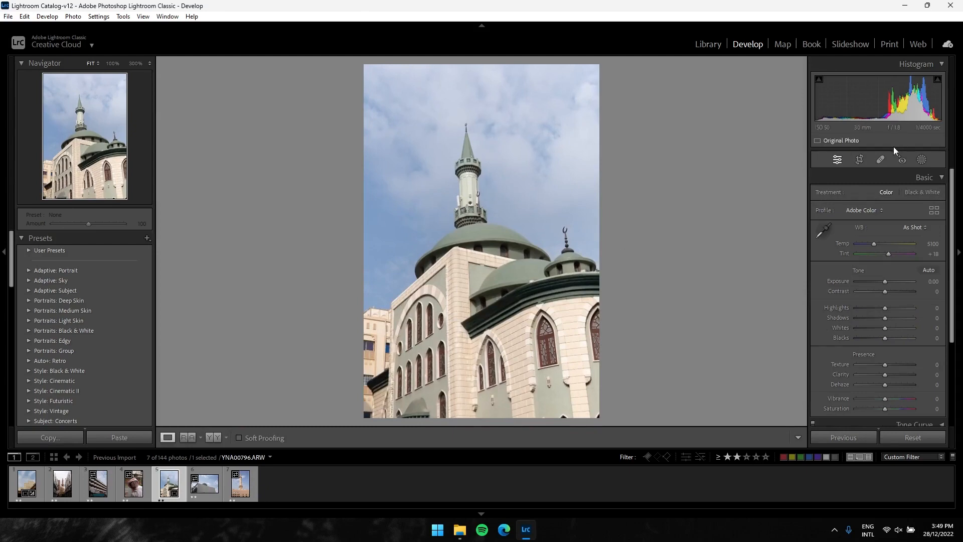
Straighten the mosque photo by rotating the crop slightly clockwise so the minaret stands more upright
click(859, 159)
drag(672, 178, 673, 185)
key(Return)
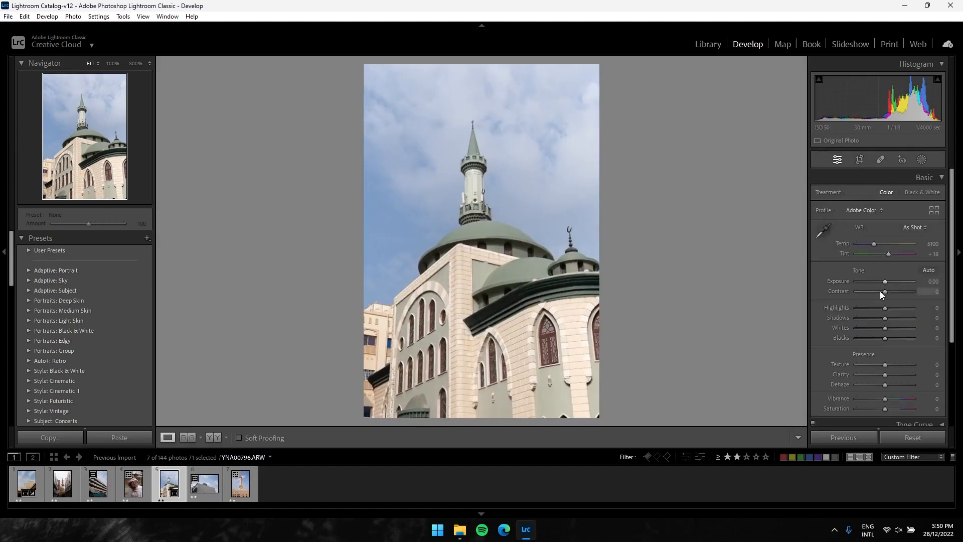
Set the white balance to Daylight and lower Exposure to −0.50 and Shadows to −28
click(911, 227)
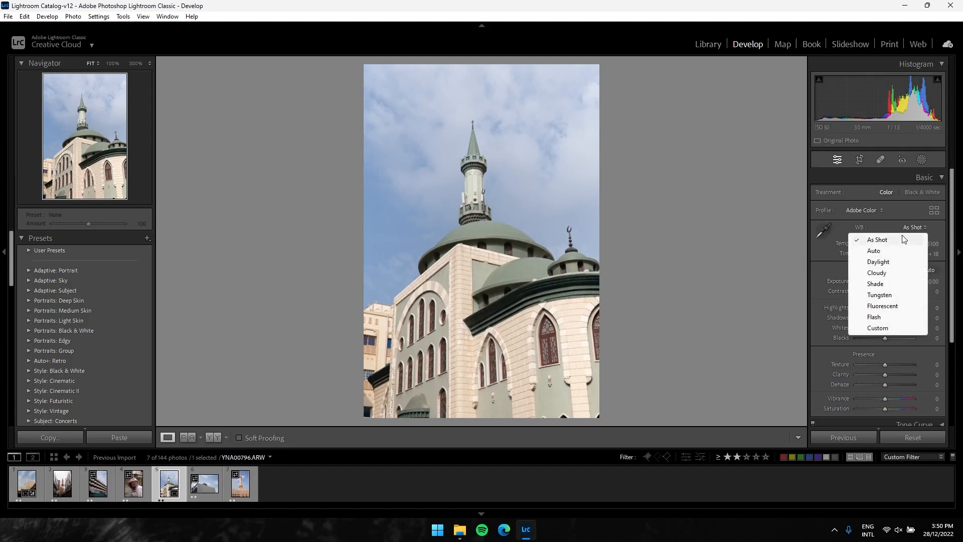
click(880, 262)
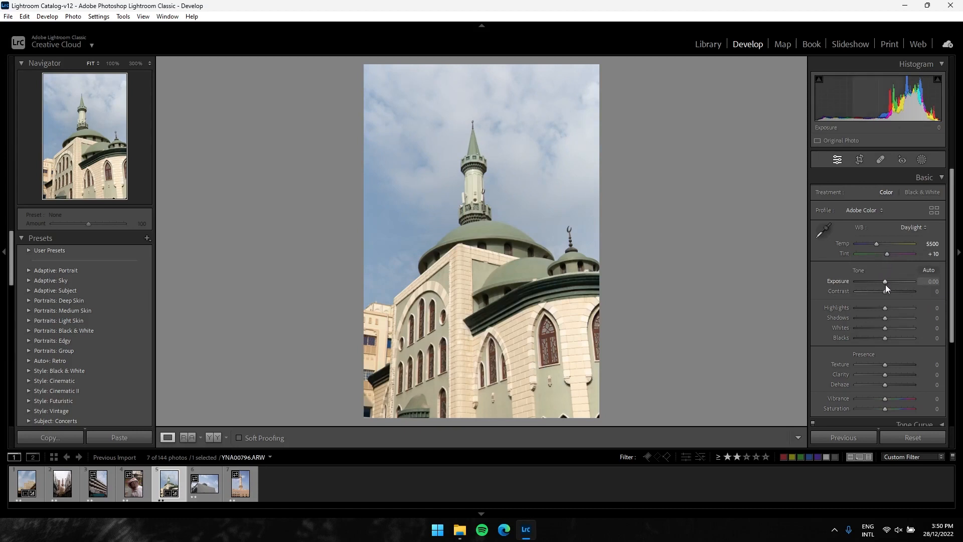
scroll(886, 284, down, 4)
scroll(886, 288, down, 1)
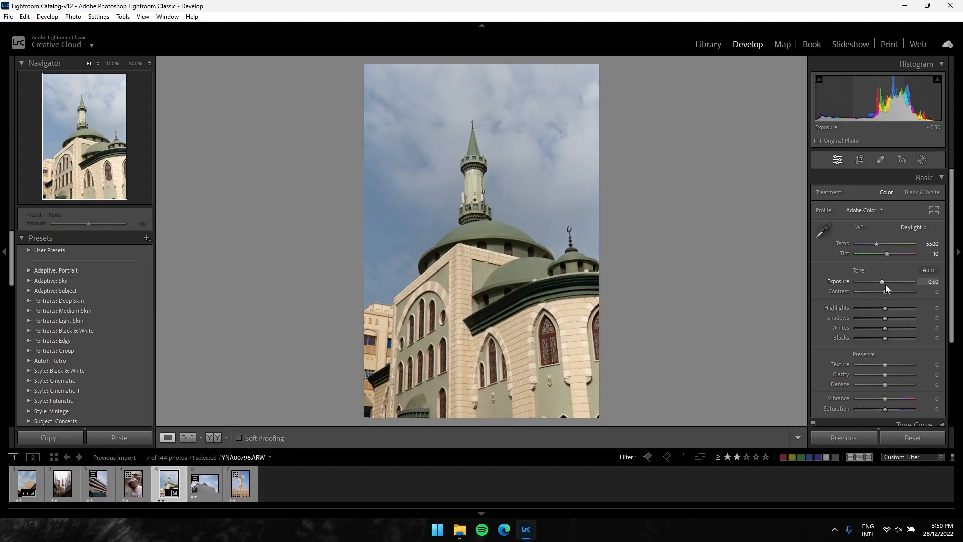
scroll(886, 288, up, 1)
scroll(886, 286, down, 1)
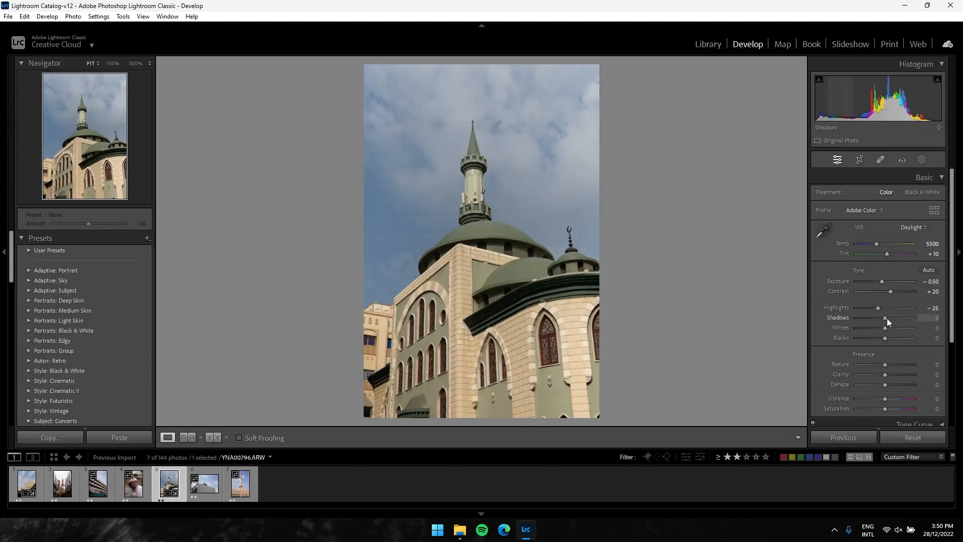
mouse_move(887, 318)
mouse_down()
mouse_move(868, 320)
mouse_move(887, 319)
mouse_up()
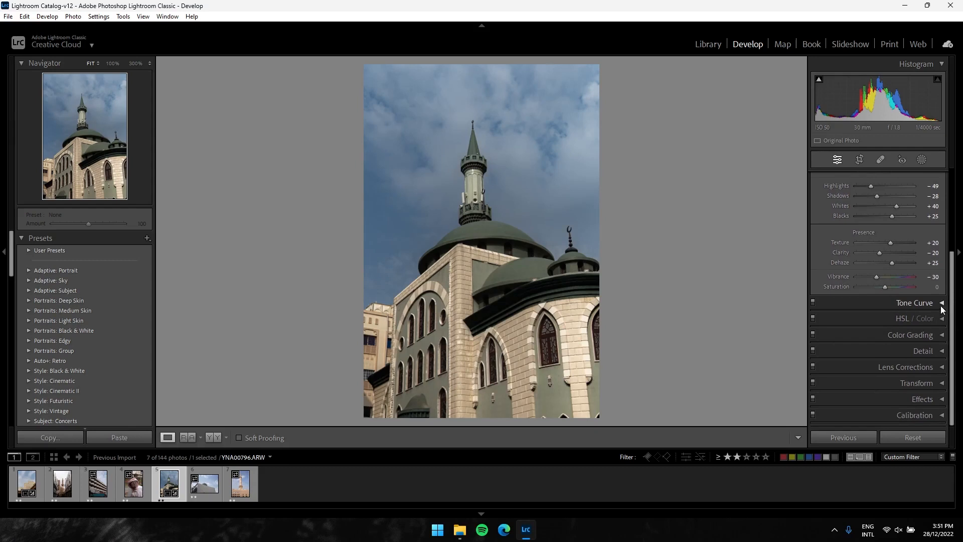
Shape the tone curve into a gentle S with Lights at +16, Darks at −16 and Shadows at −7
click(940, 304)
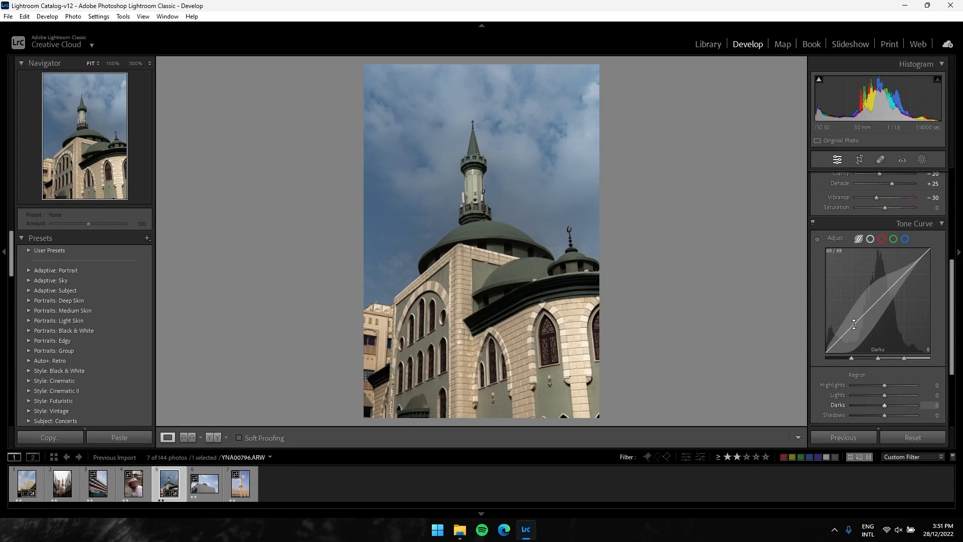
drag(854, 324, 854, 330)
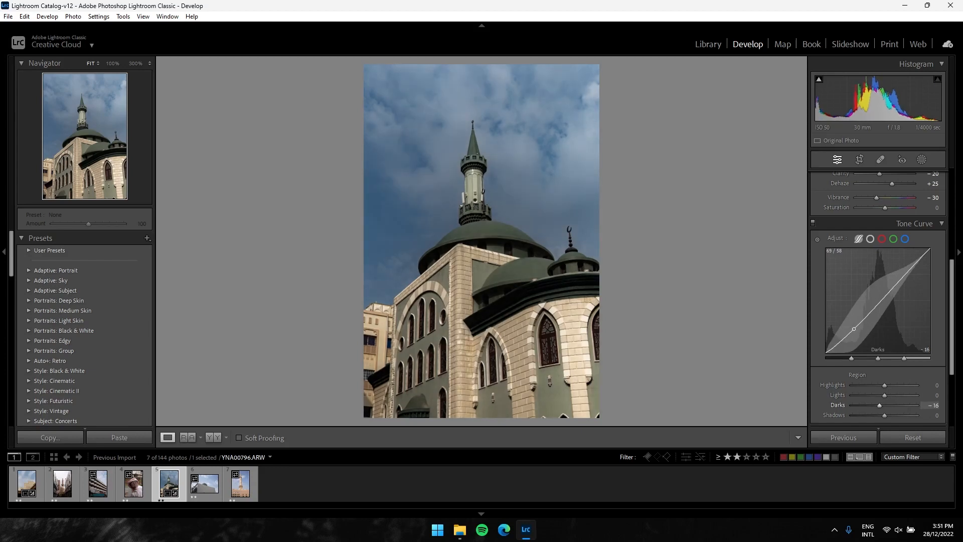
drag(903, 276, 903, 271)
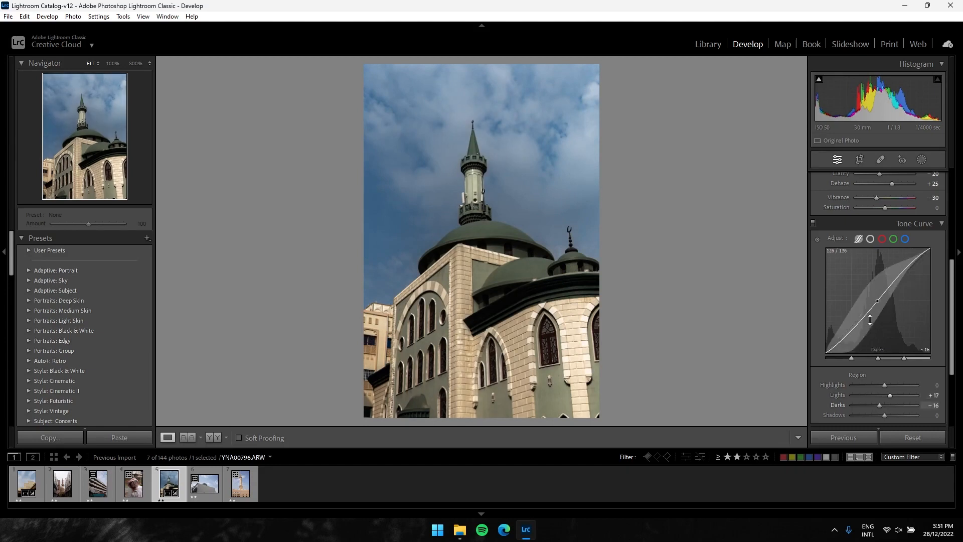
scroll(952, 290, down, 2)
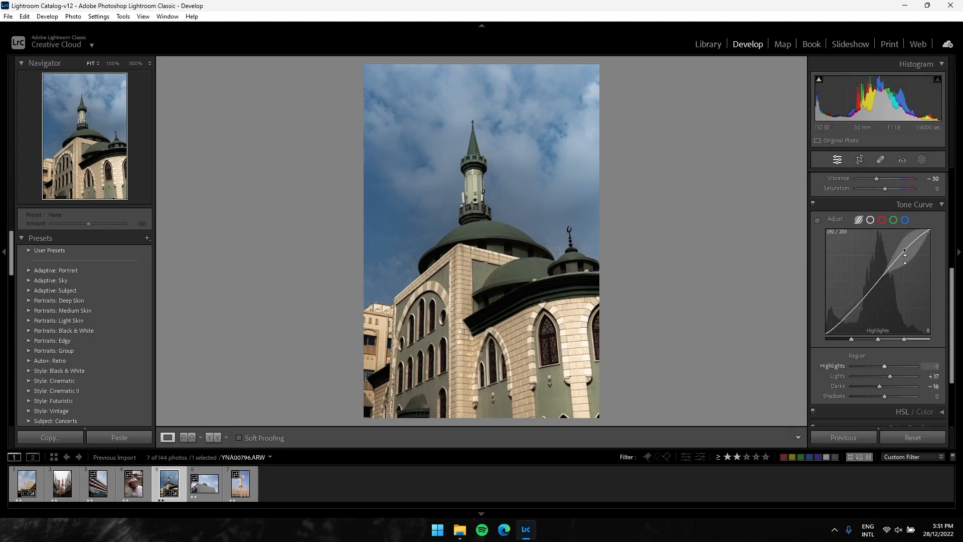
mouse_move(901, 259)
mouse_down()
mouse_move(902, 233)
mouse_move(901, 255)
mouse_up()
drag(901, 253, 900, 254)
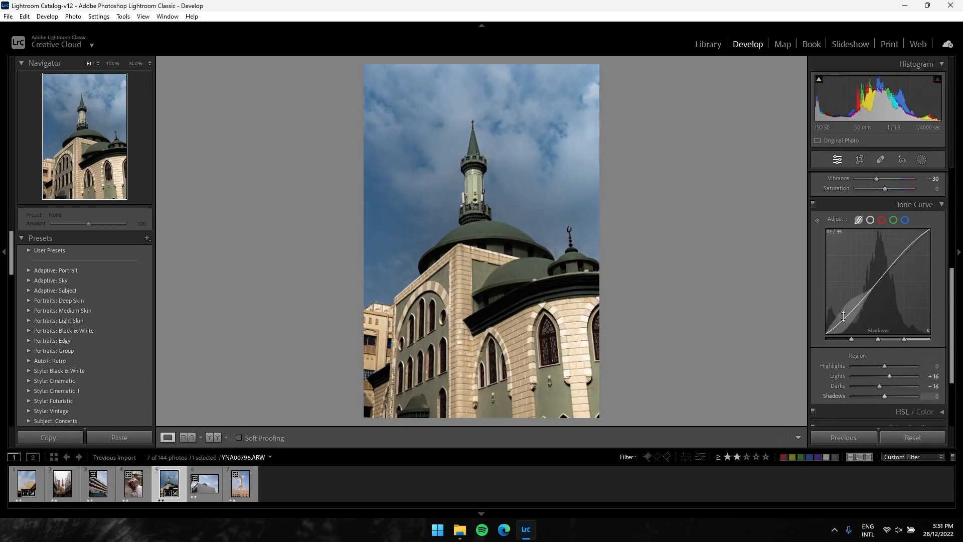
mouse_move(848, 314)
mouse_down()
mouse_move(848, 323)
mouse_move(849, 315)
mouse_up()
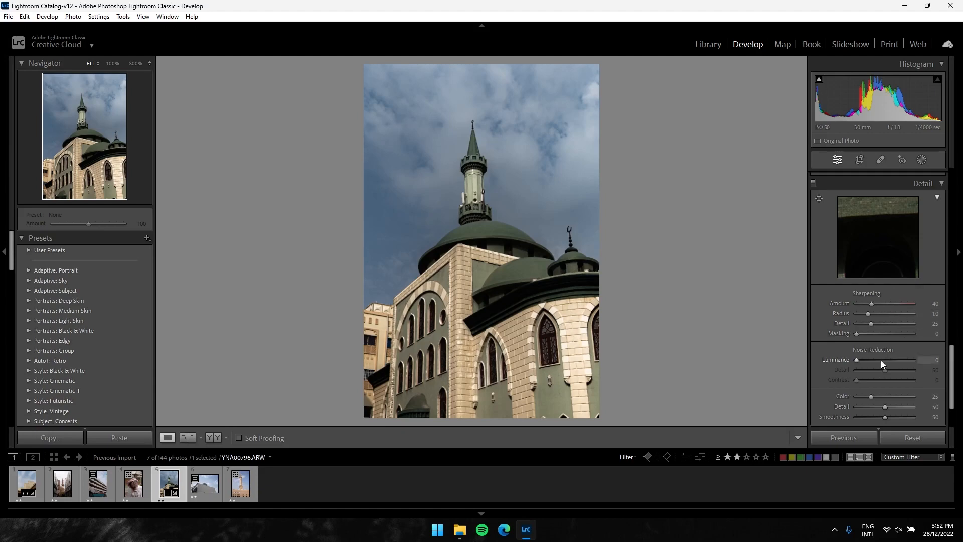
Inspect the green domes and the minaret balcony at 100% for noise and sharpness, and return to the full view
drag(888, 232, 827, 339)
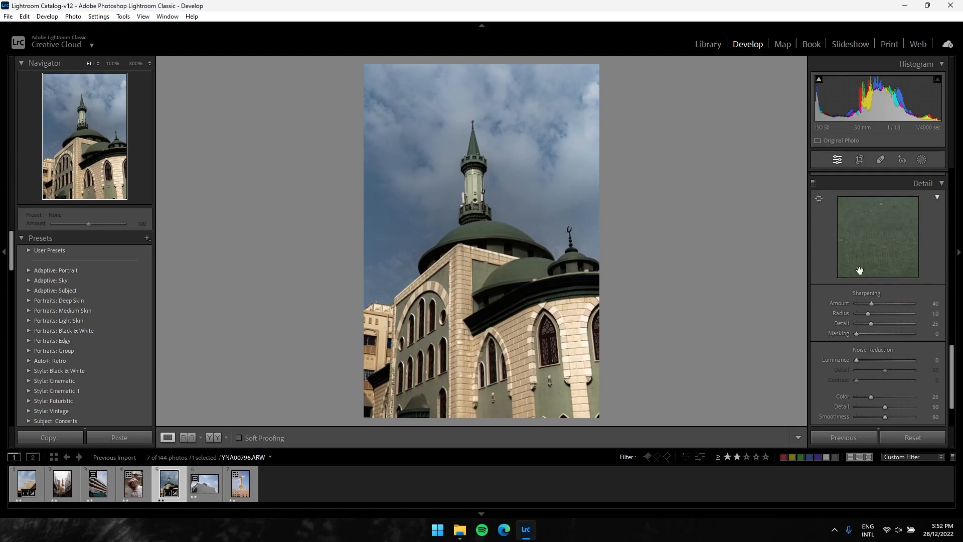
click(512, 260)
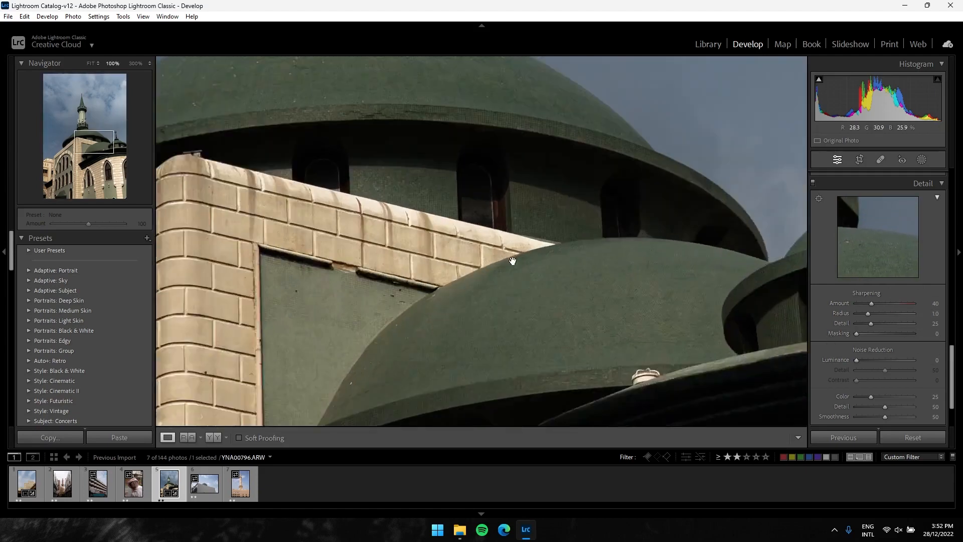
drag(529, 195, 646, 358)
drag(549, 174, 598, 344)
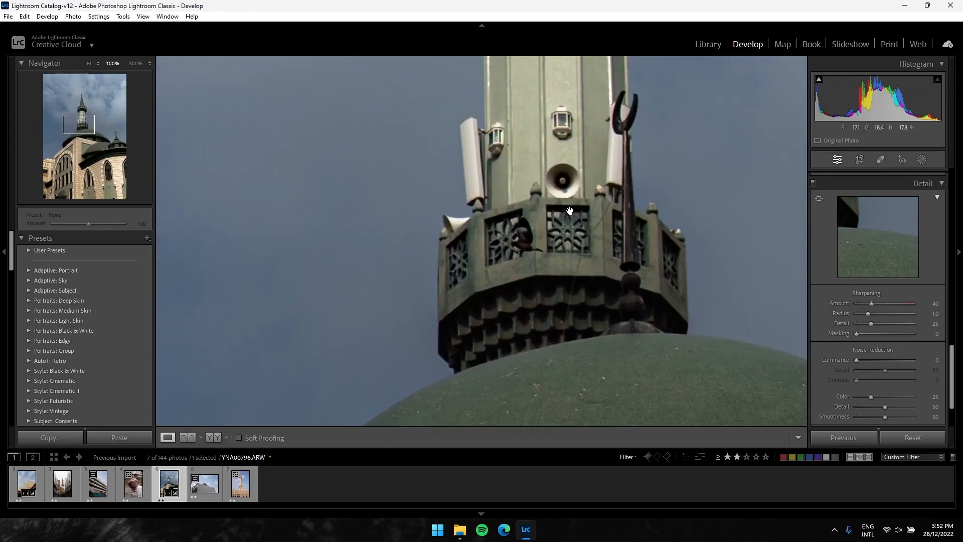
drag(570, 211, 540, 291)
click(541, 292)
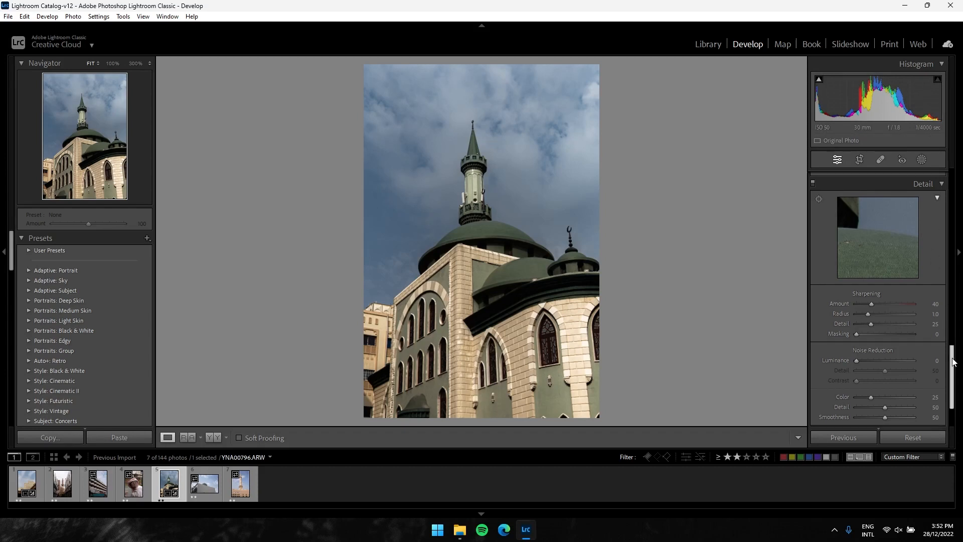
Darken the photo's edges with a Highlight Priority post-crop vignette, setting its amount to −20
scroll(951, 354, down, 1)
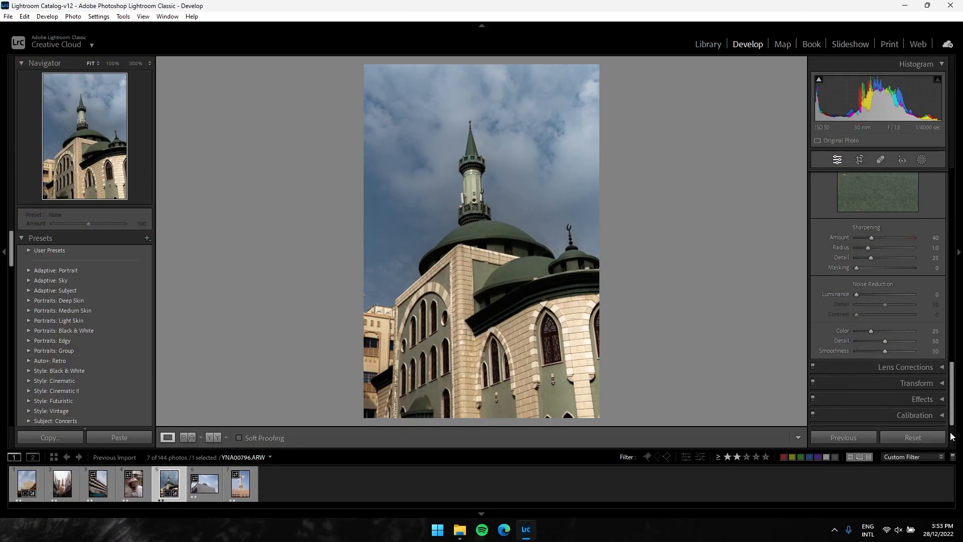
click(922, 399)
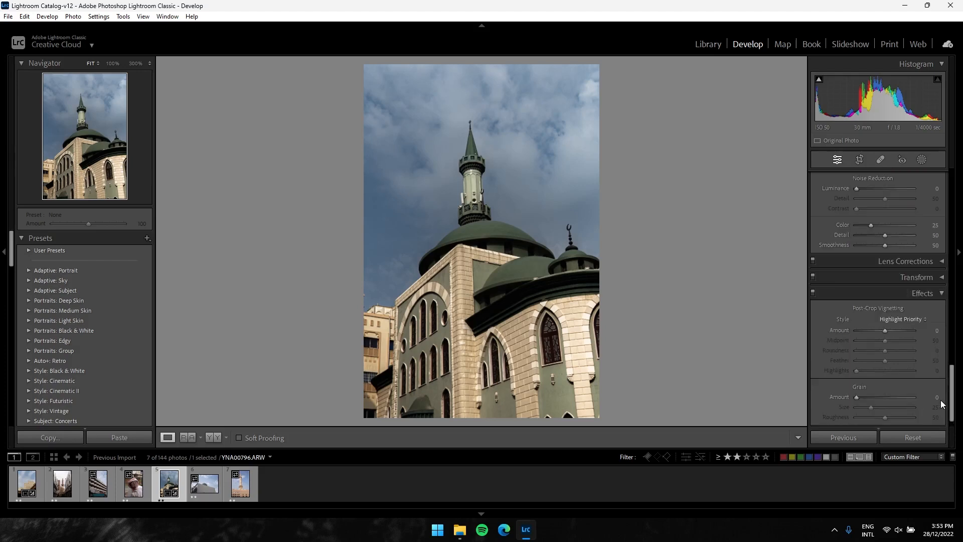
drag(883, 331, 875, 336)
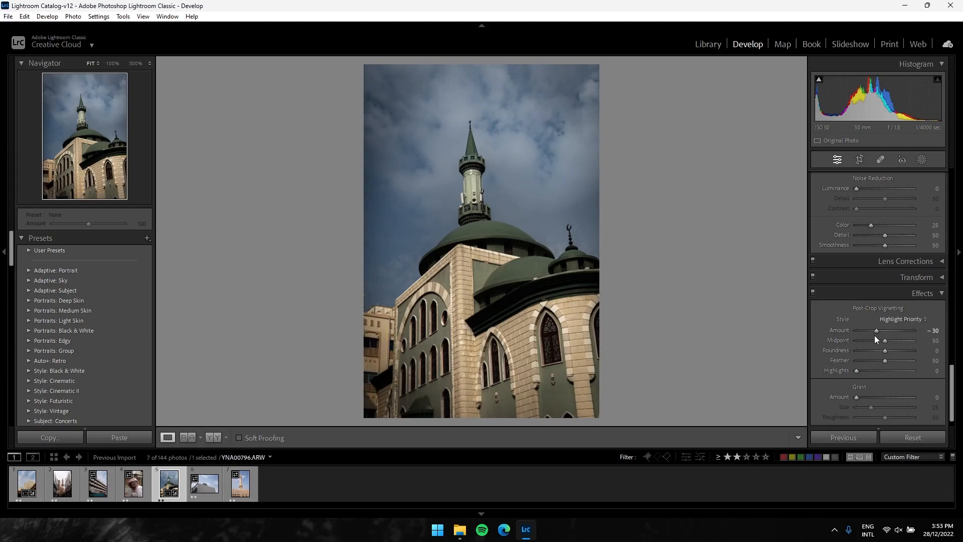
click(919, 331)
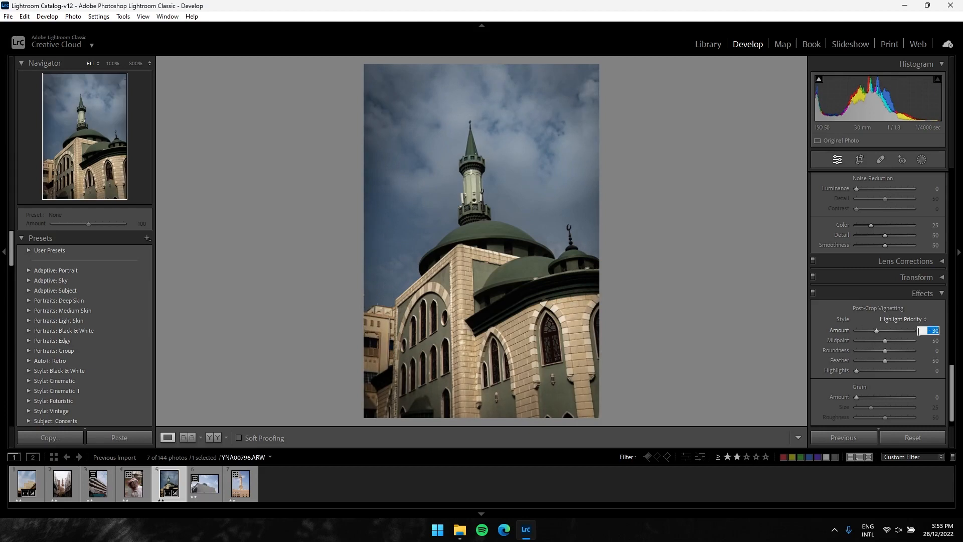
text(-12)
key(BackSpace)
text(55)
key(BackSpace)
key(BackSpace)
text(5)
key(BackSpace)
key(BackSpace)
text(20)
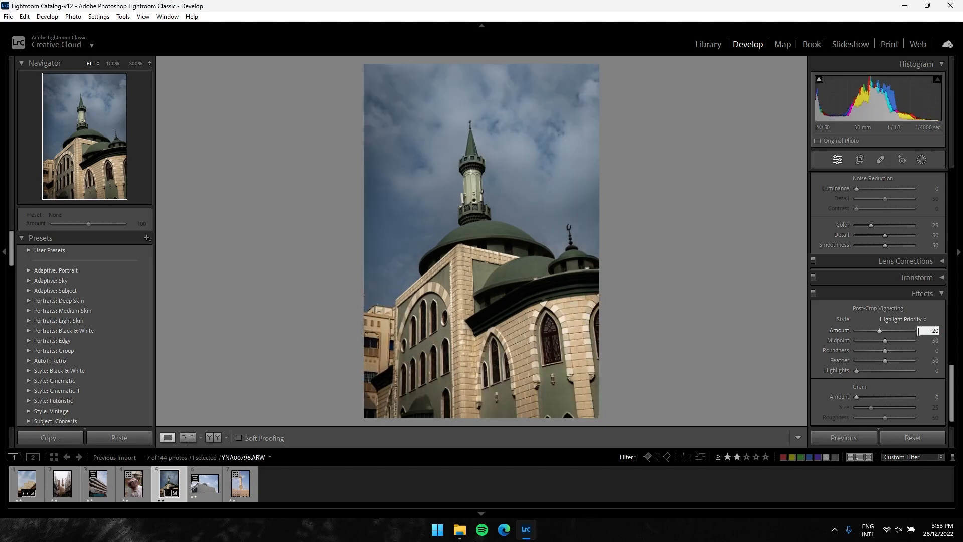
key(Return)
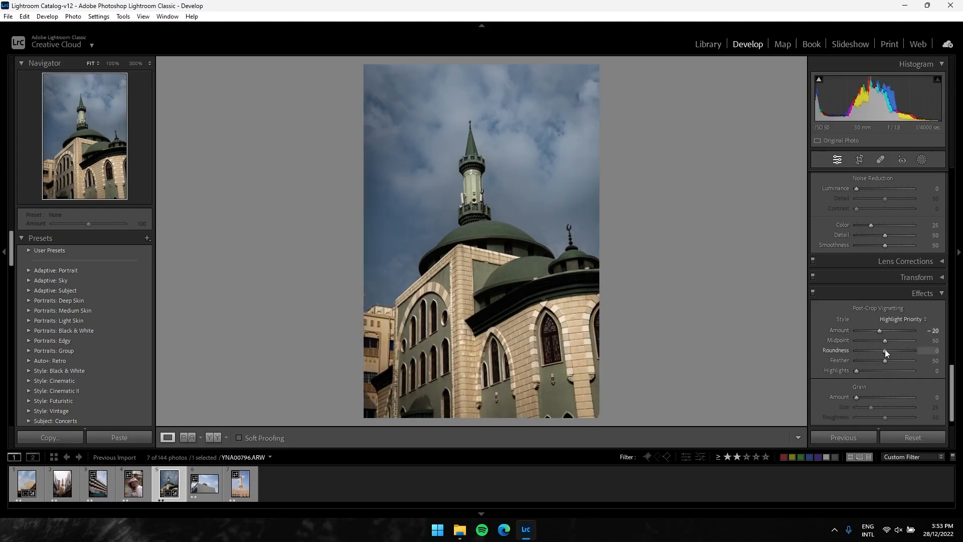
Add film grain to the photo with an amount of 30 and a size of 30
click(936, 398)
text(25)
key(Tab)
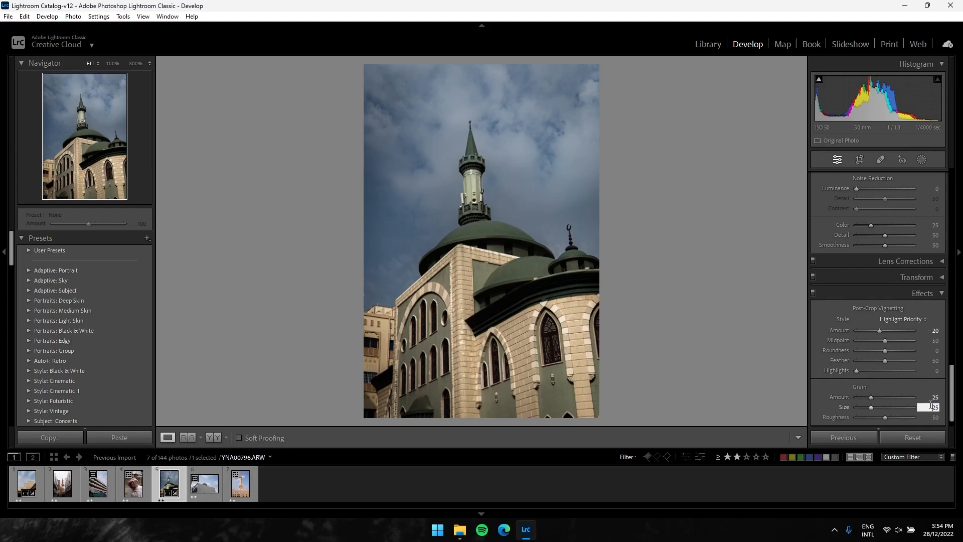
click(935, 398)
text(30)
key(Tab)
text(30)
key(Return)
Set the Calibration shadows tint back to 0
drag(952, 403, 955, 428)
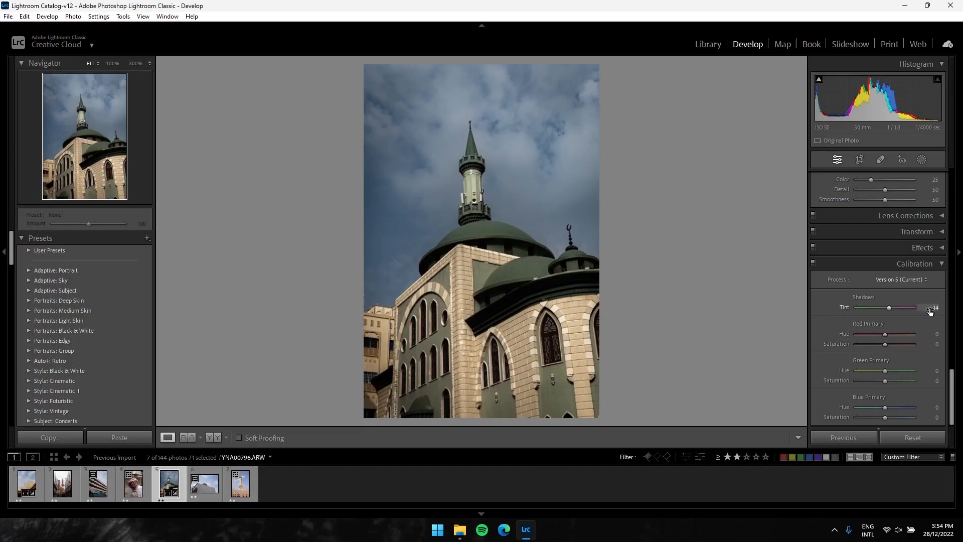
click(931, 308)
text(0)
key(Return)
Collapse the Basic, Tone Curve, Color Grading, Detail and Calibration adjustment sections
drag(952, 394, 952, 200)
click(942, 179)
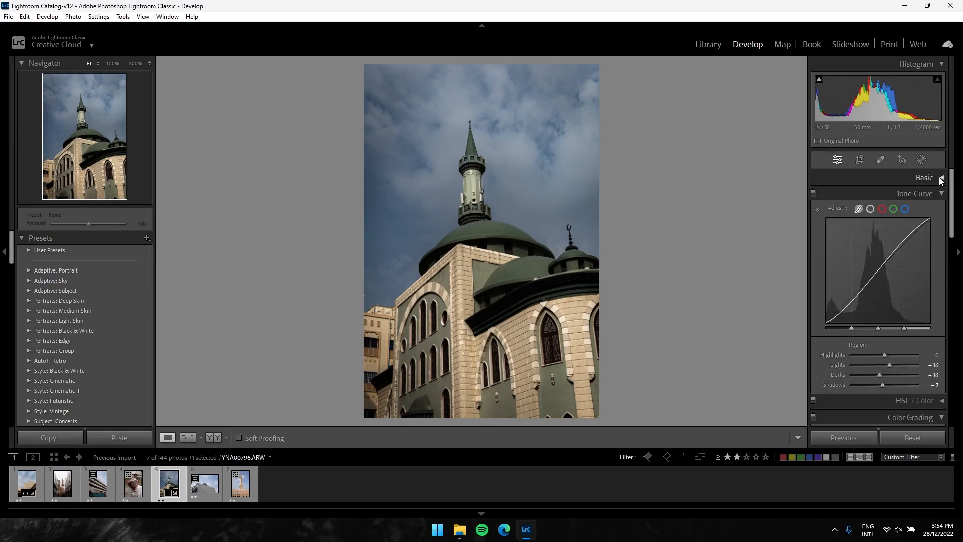
click(942, 194)
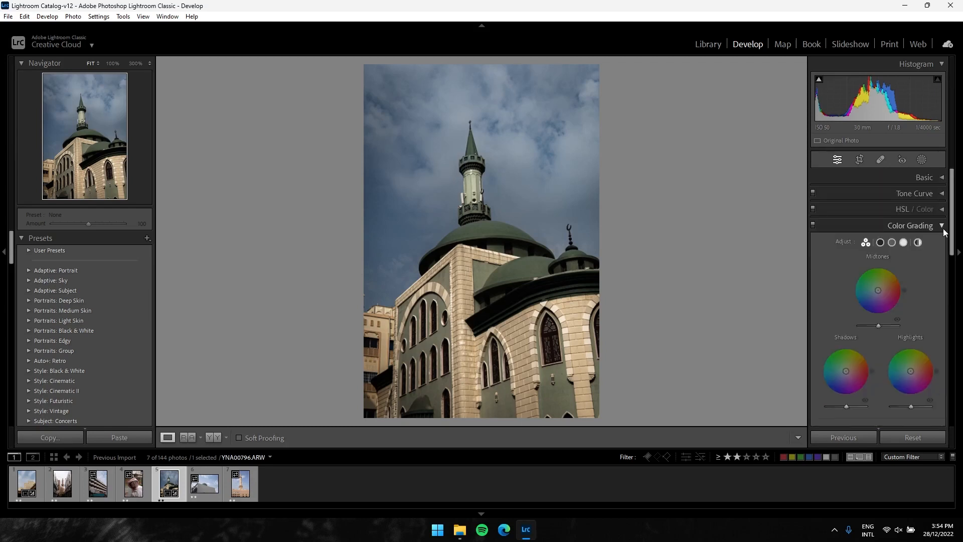
click(942, 225)
click(942, 242)
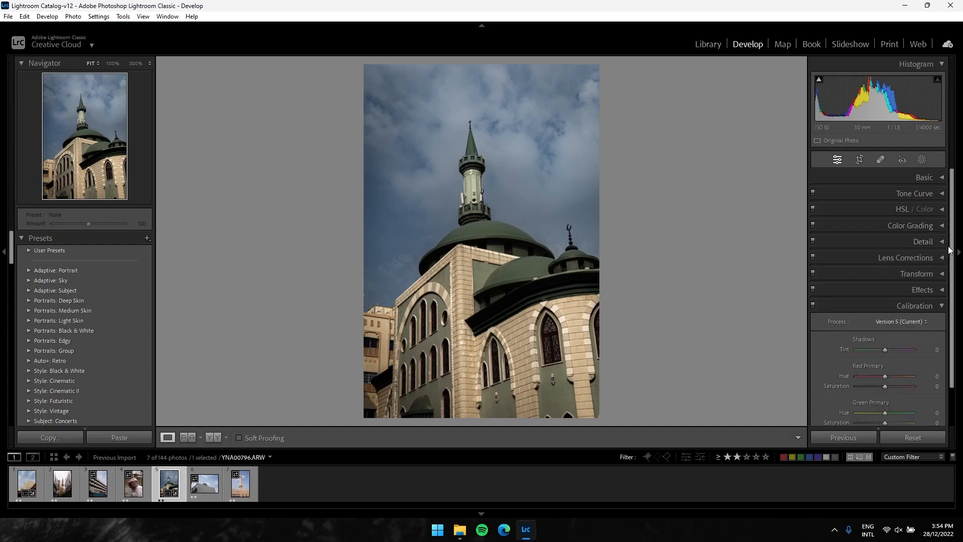
scroll(950, 253, down, 3)
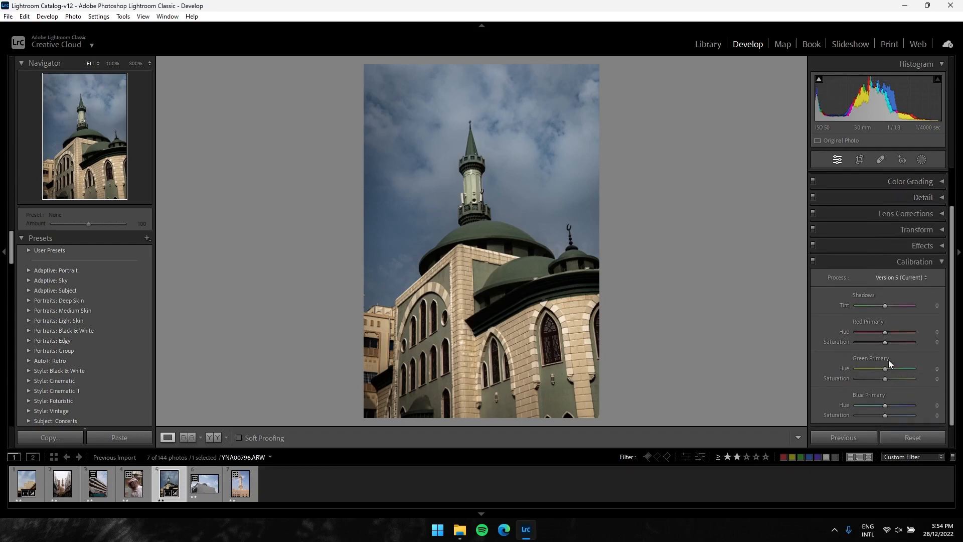
click(942, 264)
Return to the Basic adjustments and set Exposure to −0.20 and Vibrance to +20
click(942, 179)
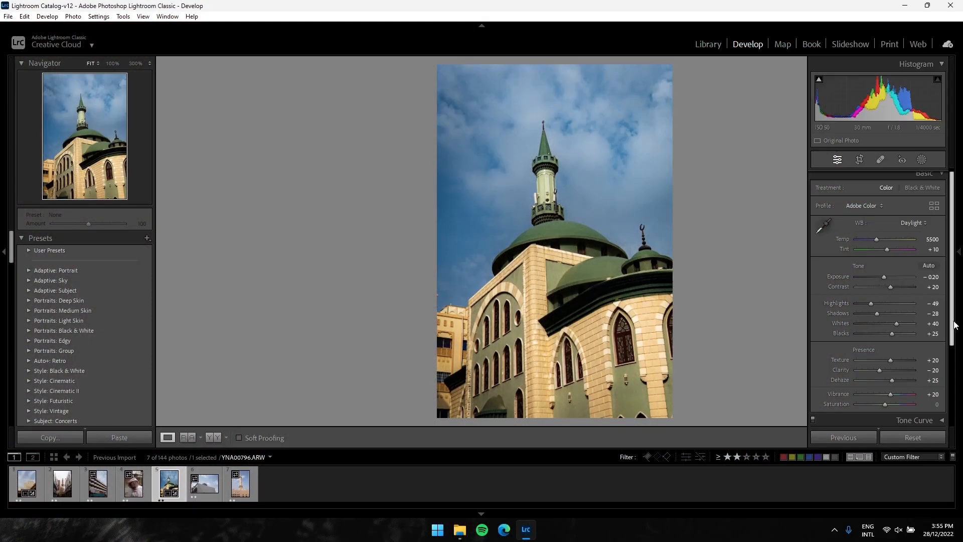
scroll(952, 354, down, 1)
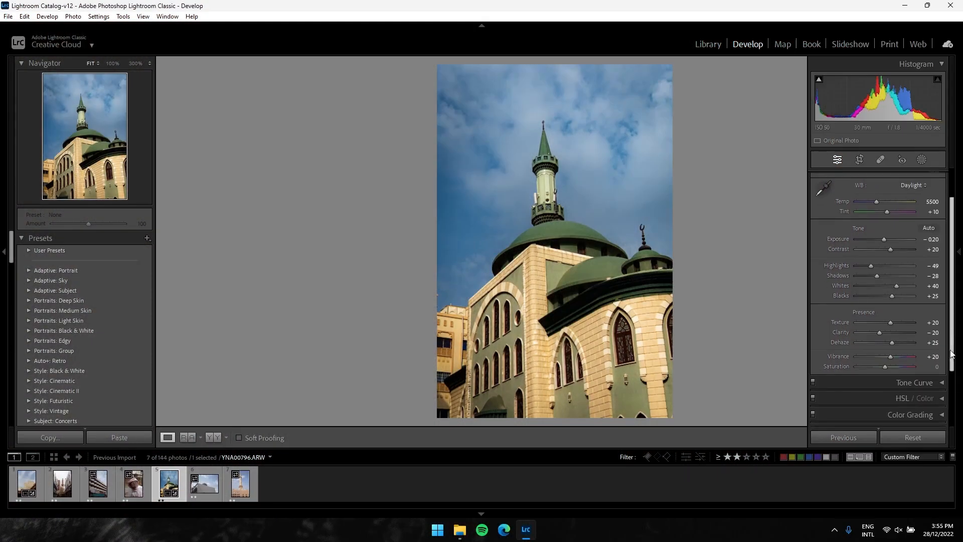
Compare the edited green-domed mosque photo side by side with its original, inspecting the minaret at 100% zoom
scroll(952, 354, down, 2)
scroll(952, 356, up, 2)
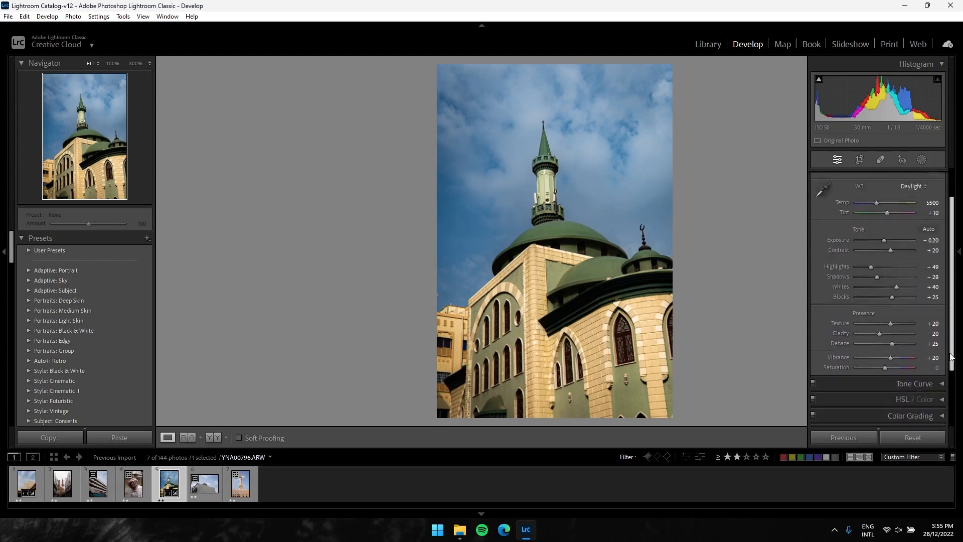
scroll(952, 357, down, 3)
key(F8)
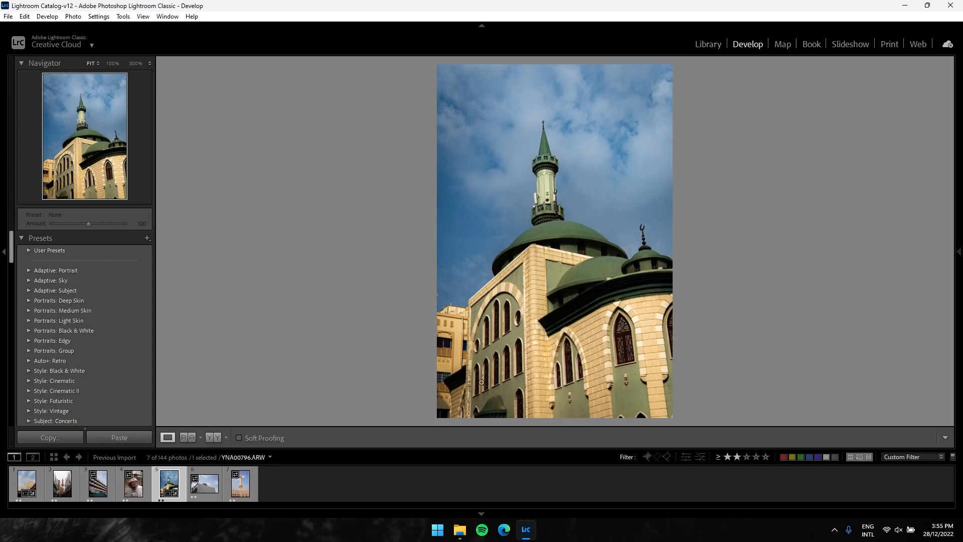
click(215, 439)
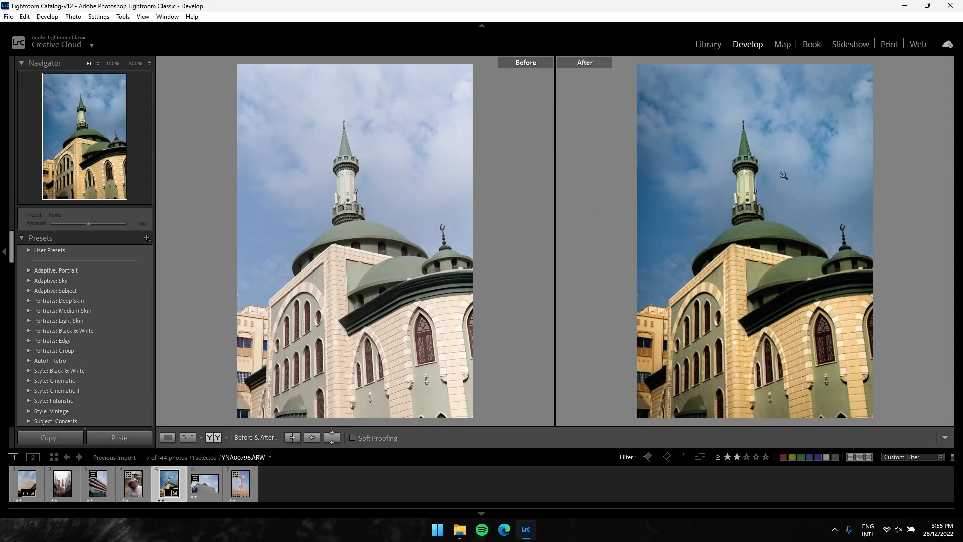
click(752, 164)
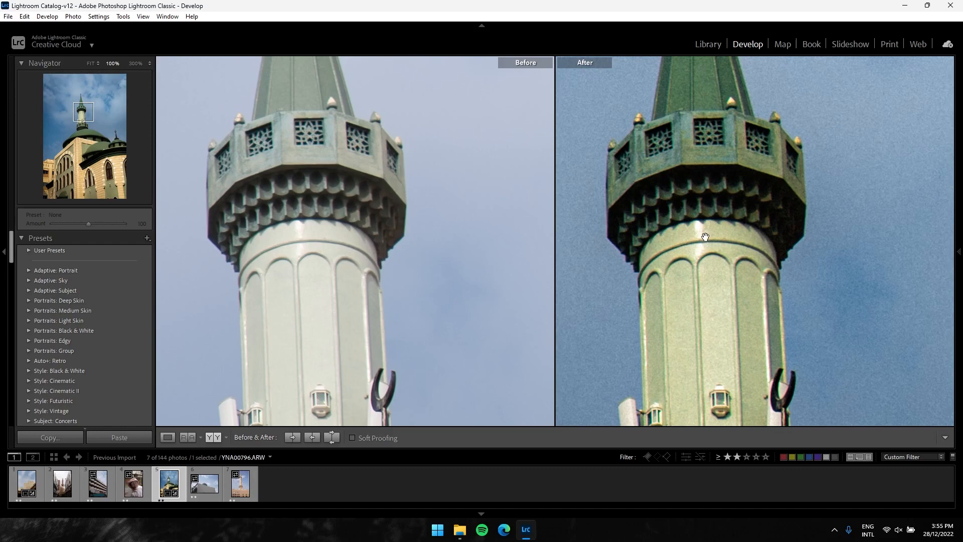
drag(734, 284, 701, 152)
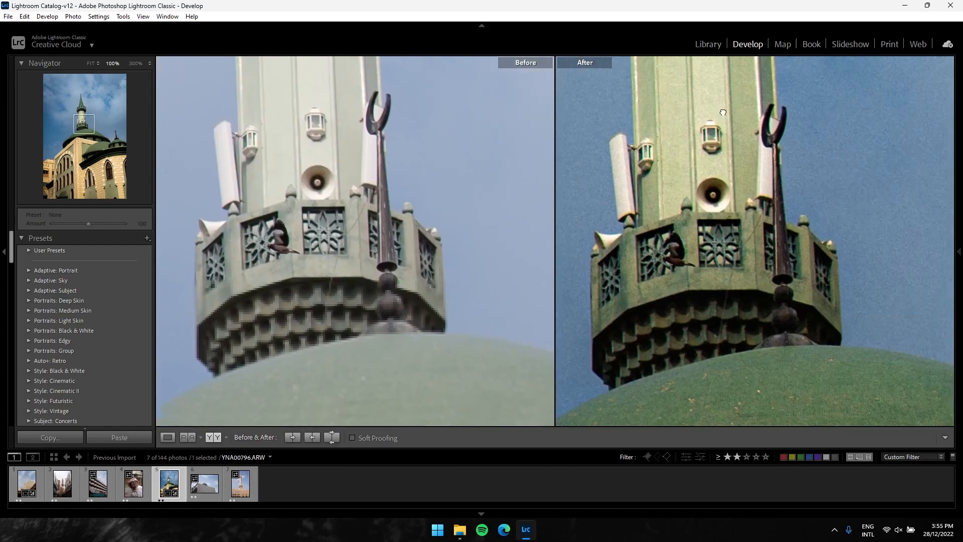
drag(694, 256, 721, 170)
click(721, 170)
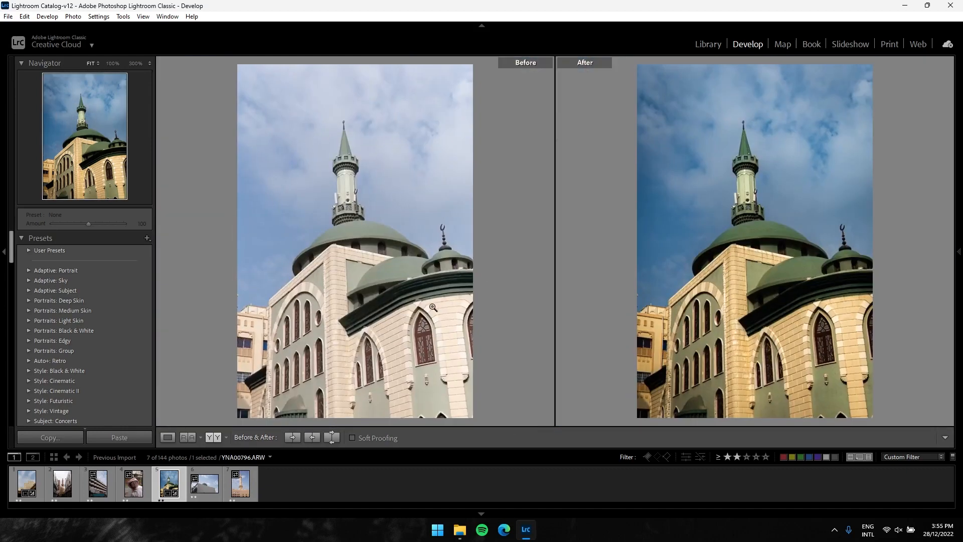
click(960, 235)
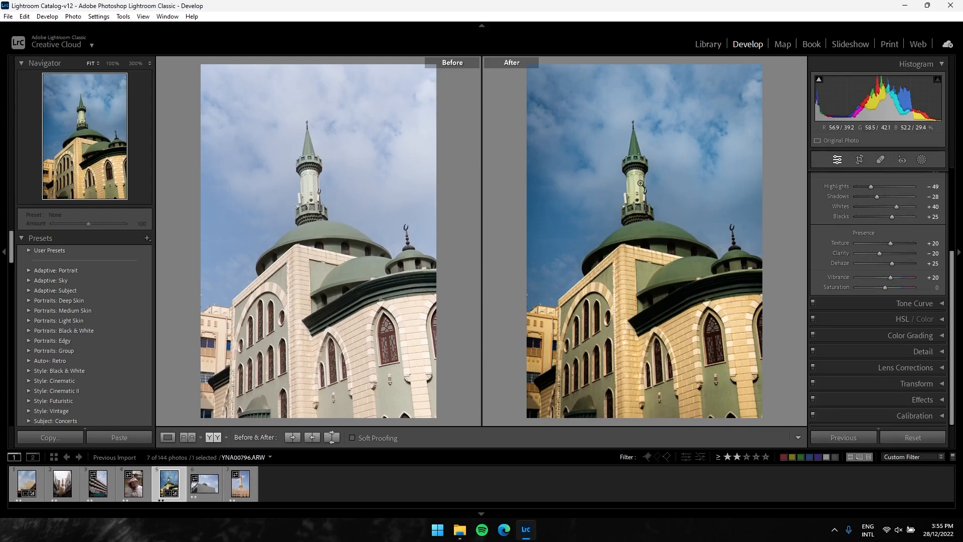
Copy the mosque photo's develop settings with the preselected options and paste them onto the tiled-dome photo YNA00852.ARW
click(51, 439)
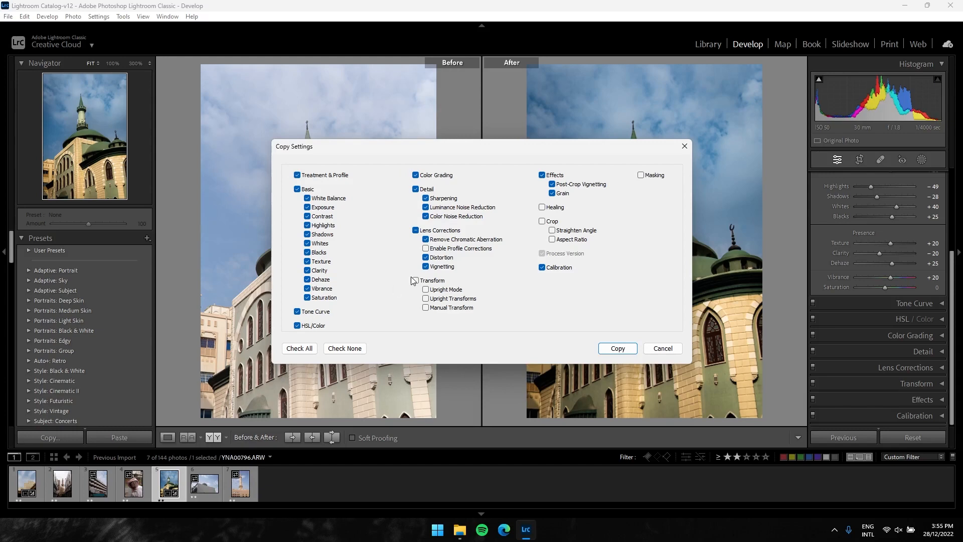
click(622, 350)
click(206, 494)
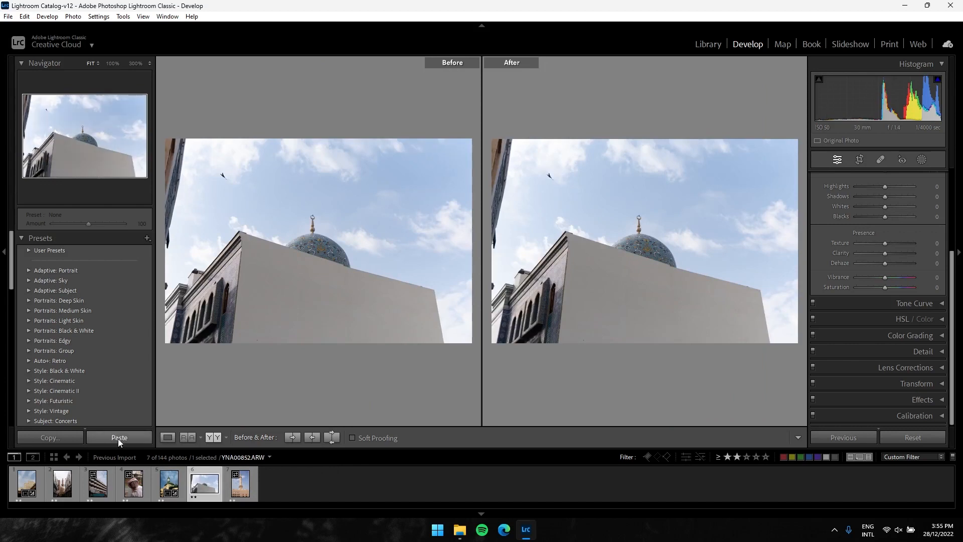
click(119, 438)
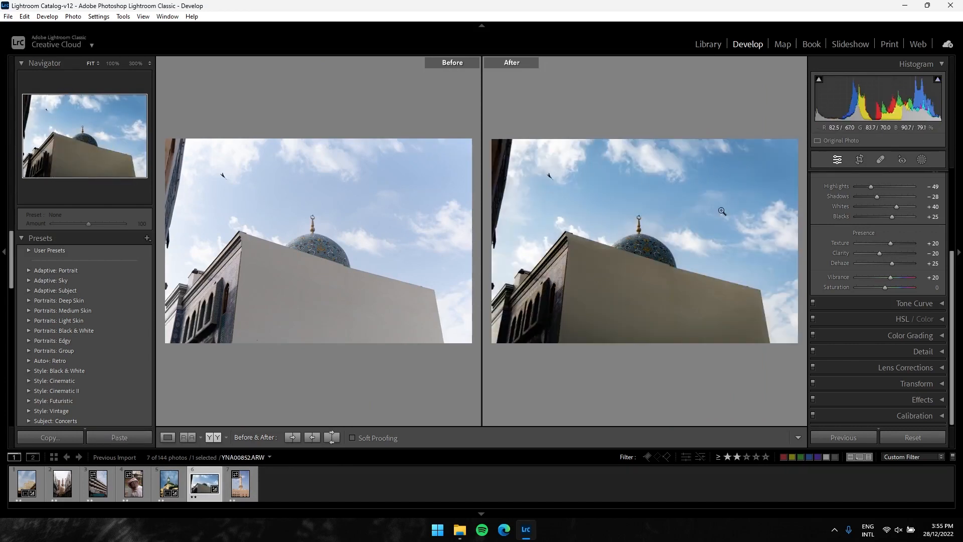
Crop the tiled-dome photo with the Original aspect ratio, framing the dome and its crescent finial low in the sky without most of the blank wall
click(859, 159)
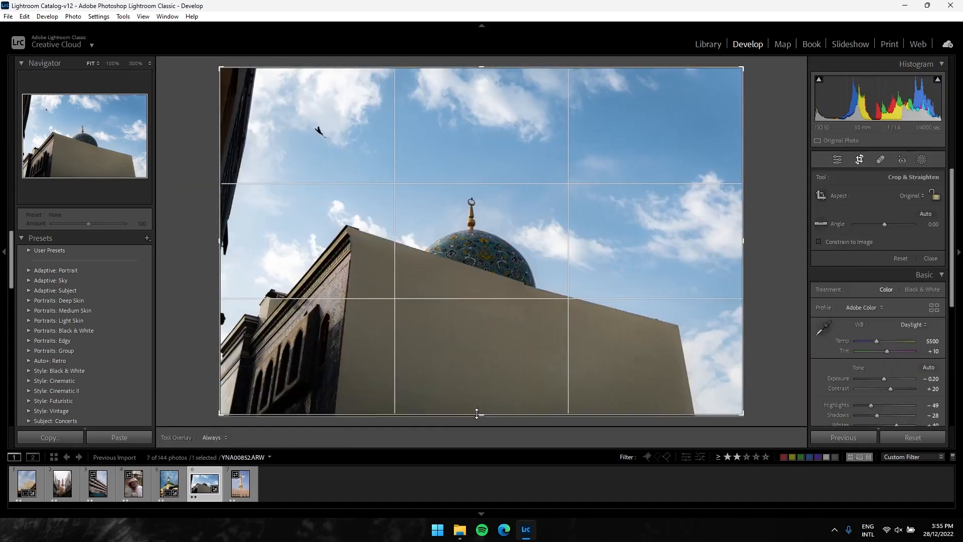
drag(476, 416, 479, 357)
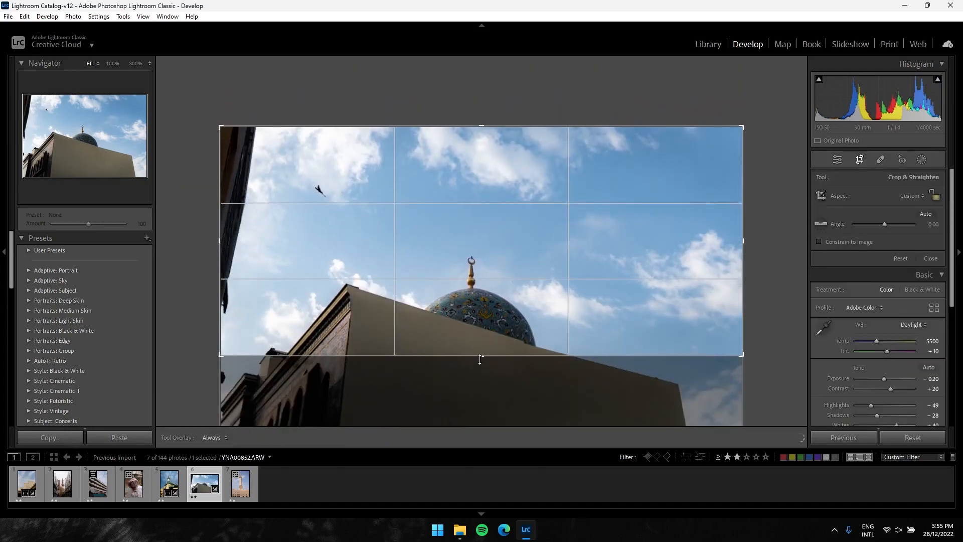
click(915, 196)
click(869, 219)
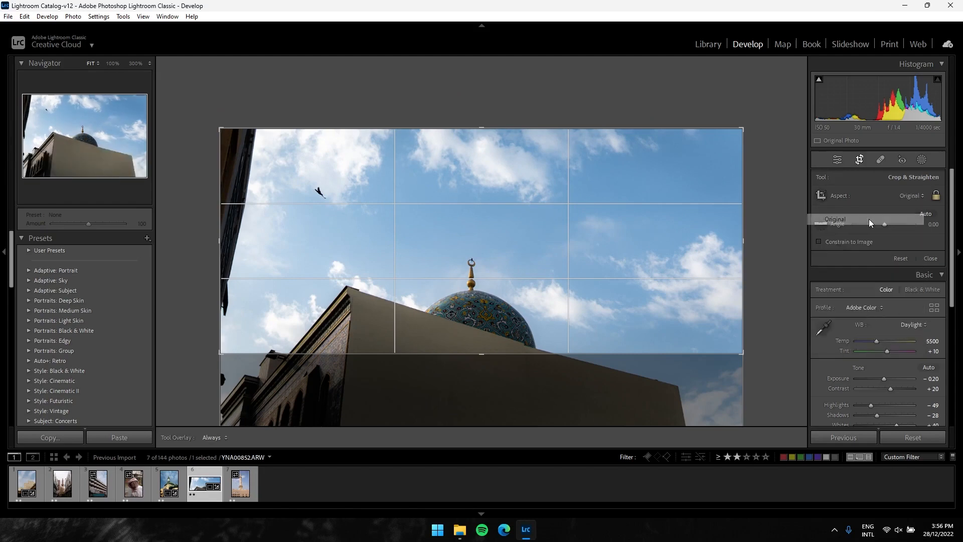
drag(475, 413, 477, 351)
drag(480, 131, 479, 176)
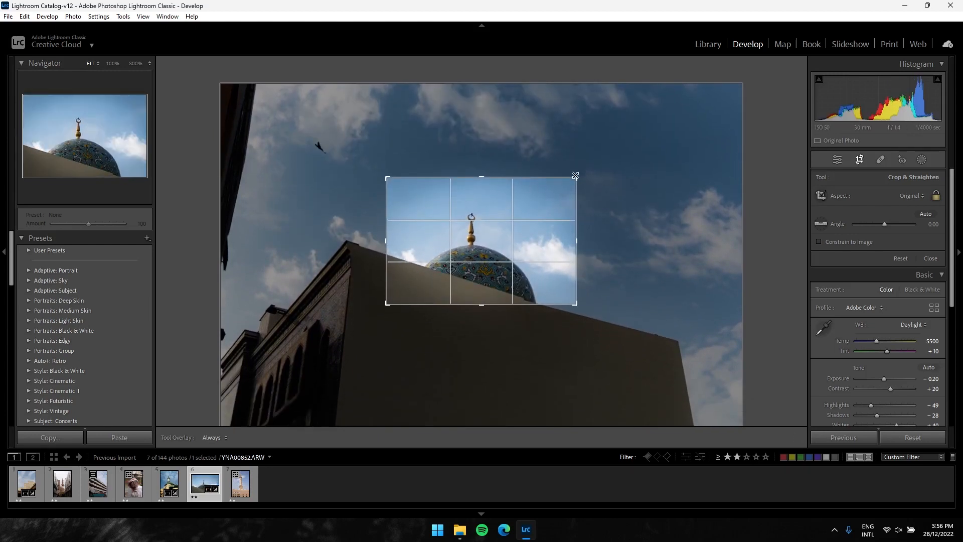
drag(580, 177, 605, 164)
mouse_move(479, 230)
mouse_down()
mouse_move(477, 202)
mouse_move(485, 237)
mouse_move(475, 236)
mouse_move(484, 236)
mouse_up()
key(Return)
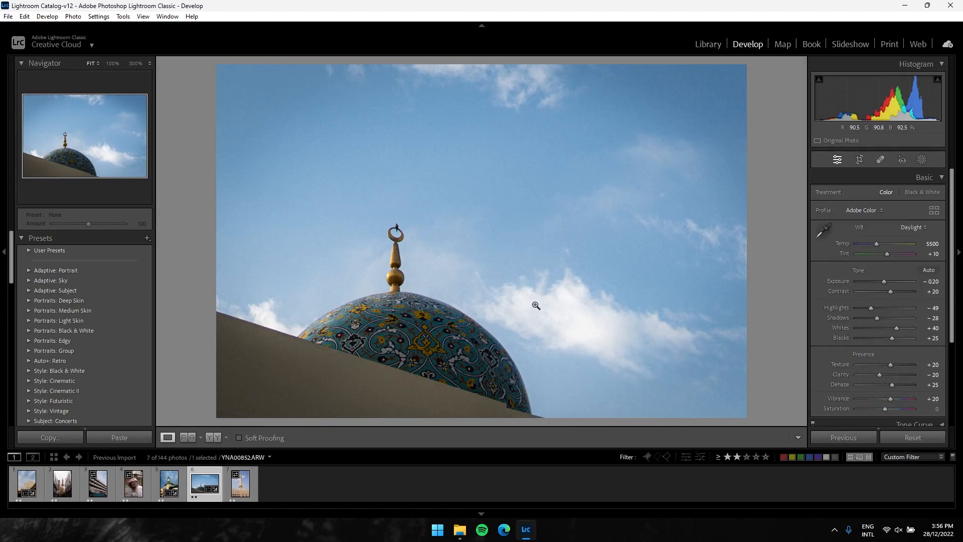
Inspect the cropped dome photo at 100% zoom and compare it side by side with the original
click(450, 250)
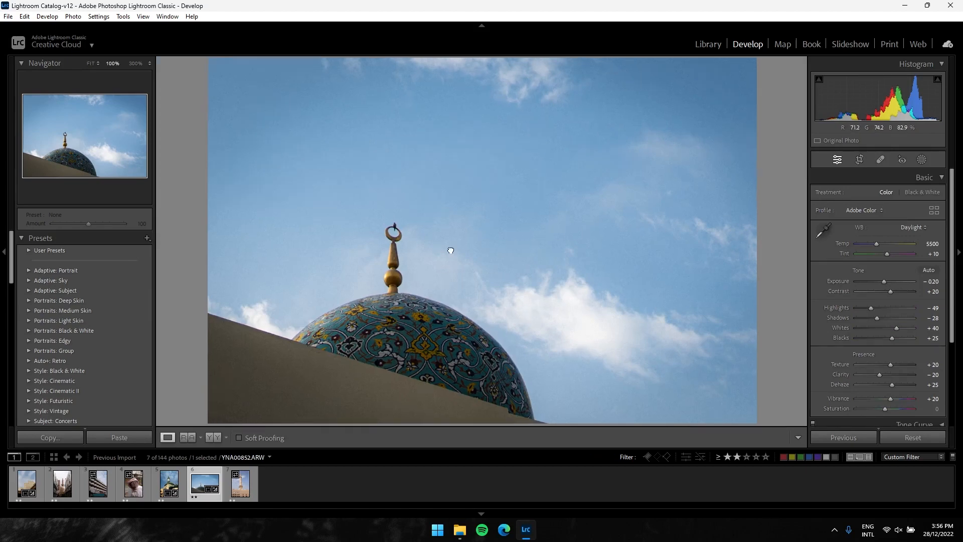
click(449, 249)
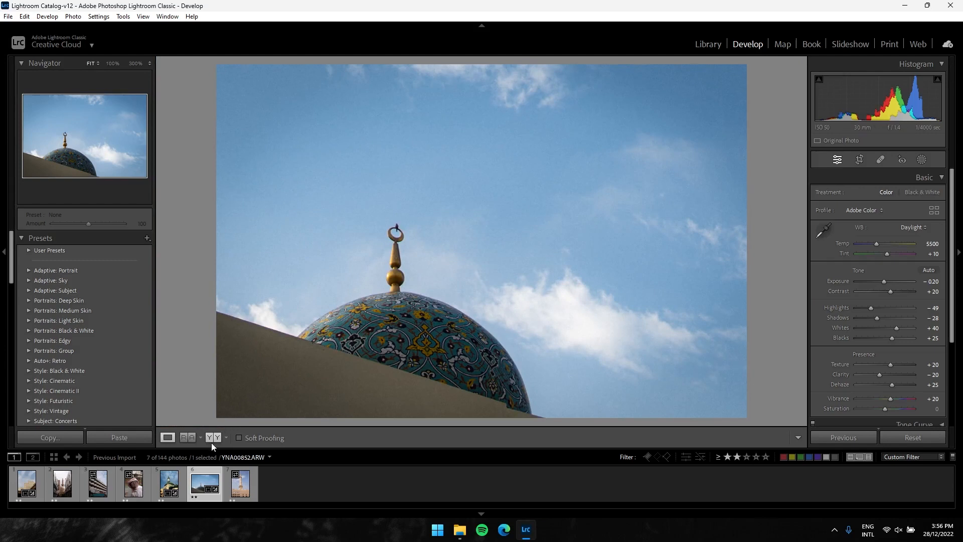
click(212, 440)
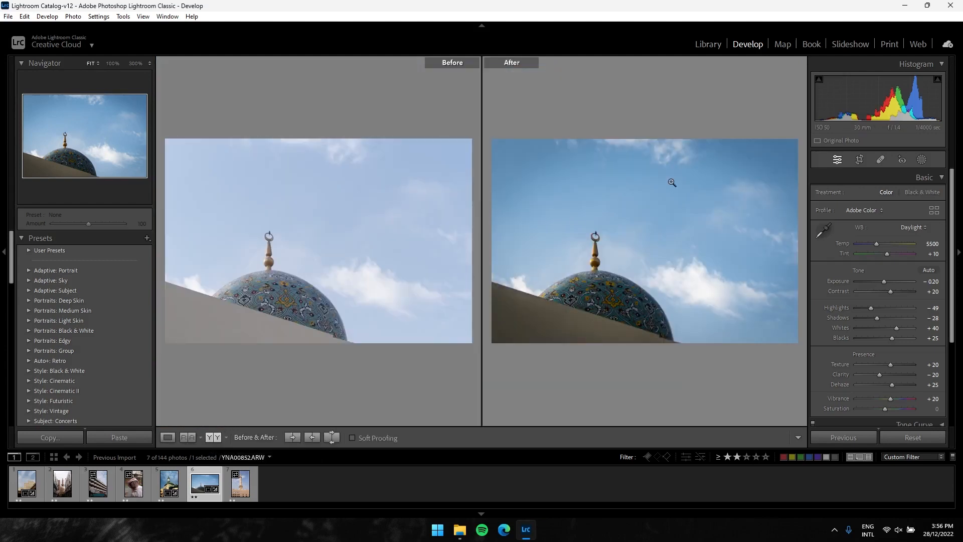
Paste the copied develop settings onto the minaret photo YNA00867.ARW and set its white balance to As Shot
click(247, 498)
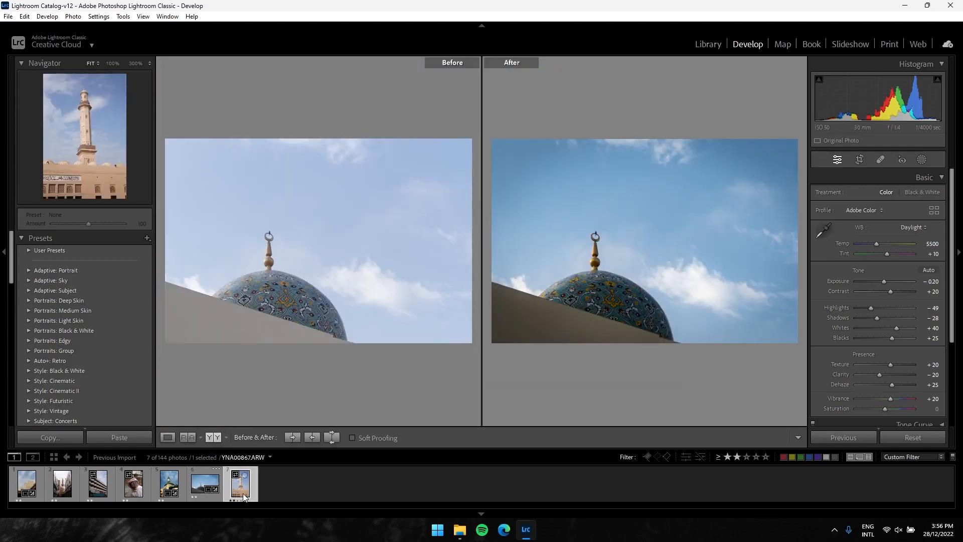
click(132, 436)
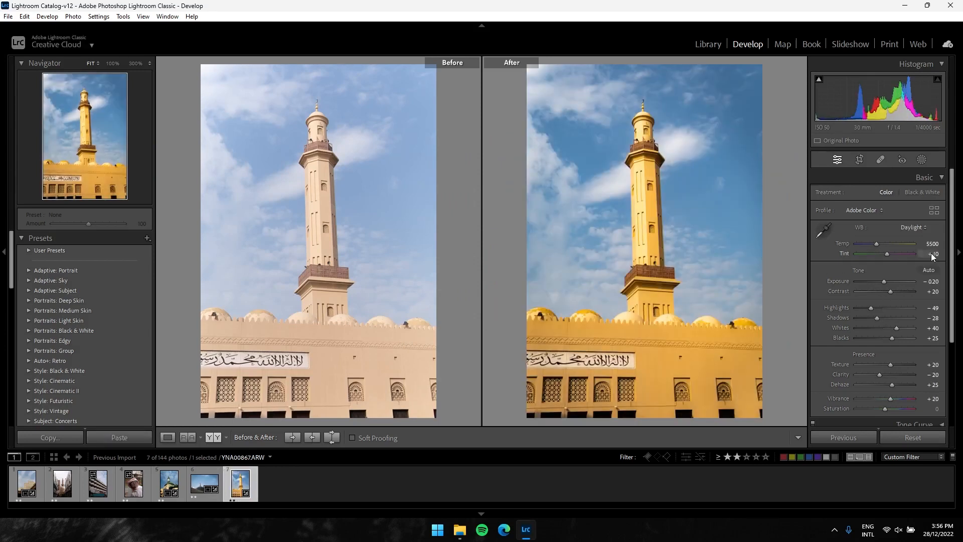
click(916, 230)
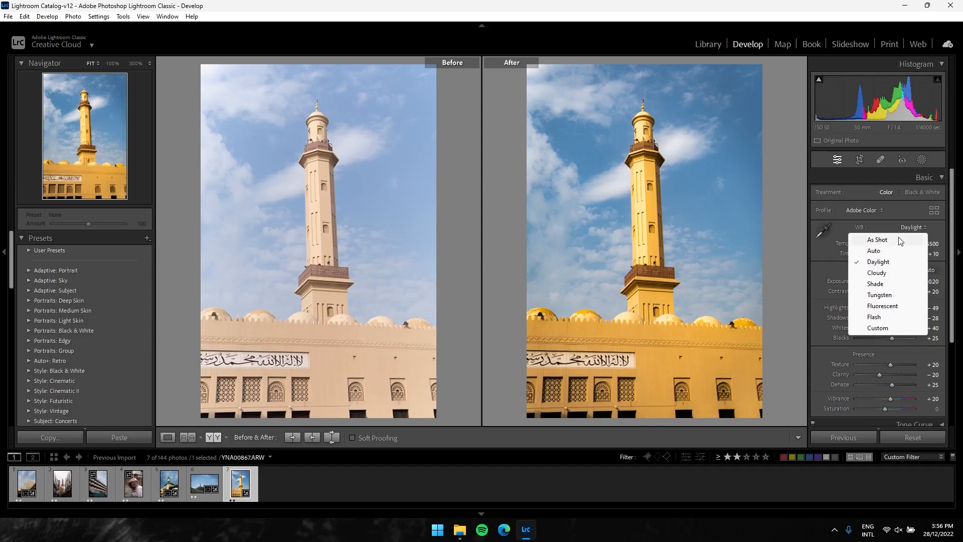
click(897, 241)
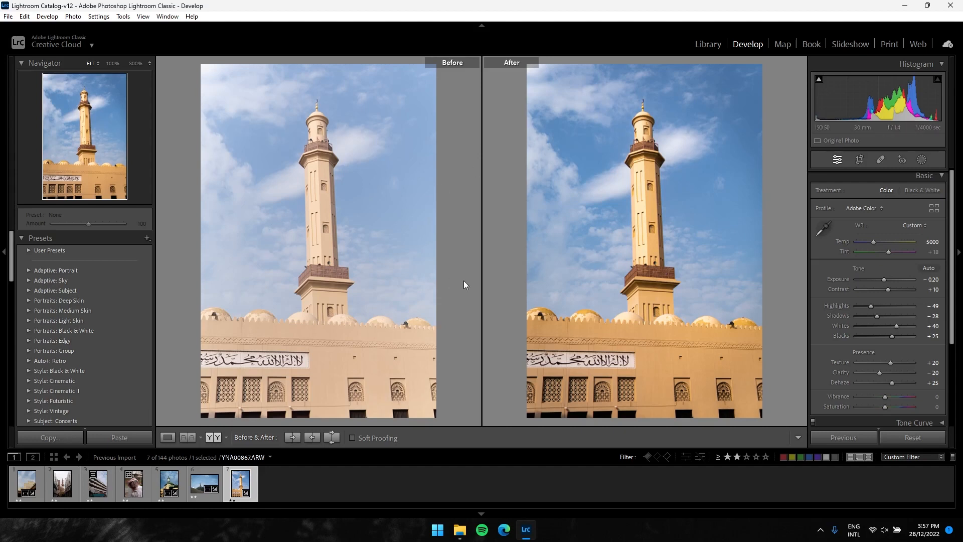
Browse the preset groups, including Adaptive: Portrait and Auto+: Retro, previewing their looks on the minaret photo
click(29, 271)
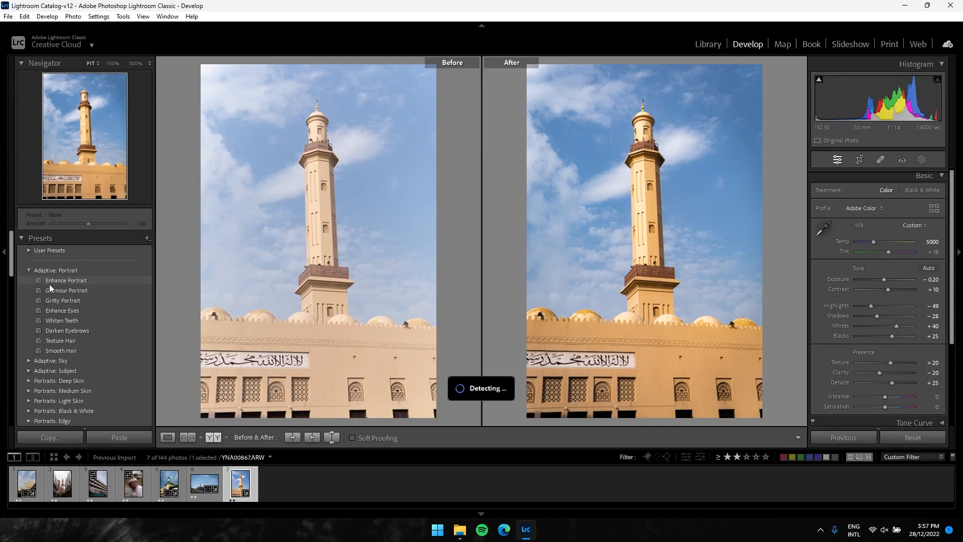
click(29, 270)
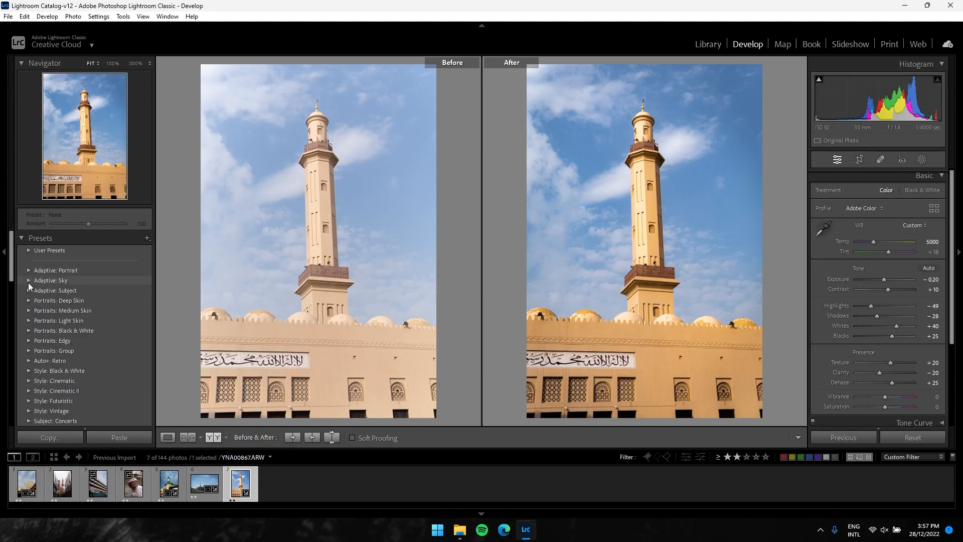
click(28, 282)
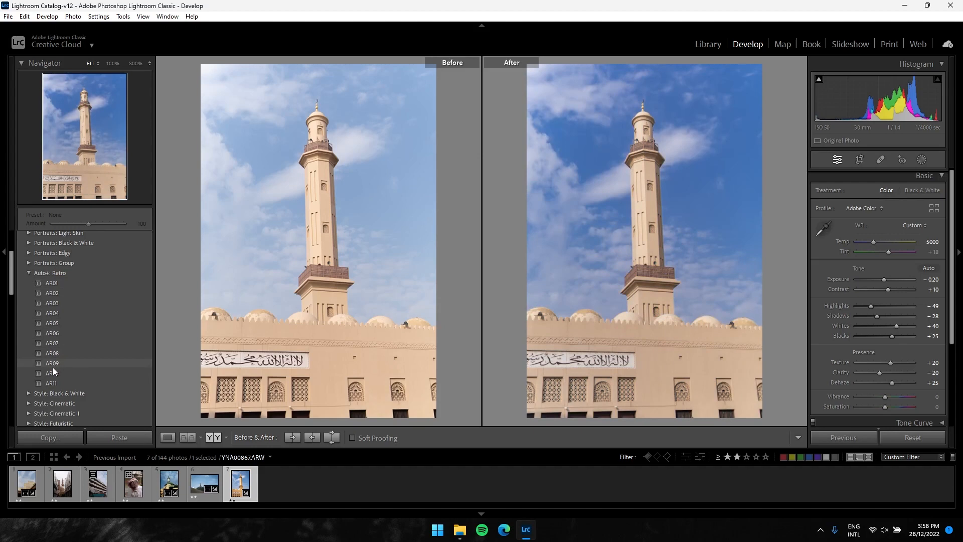
click(31, 271)
scroll(55, 281, down, 3)
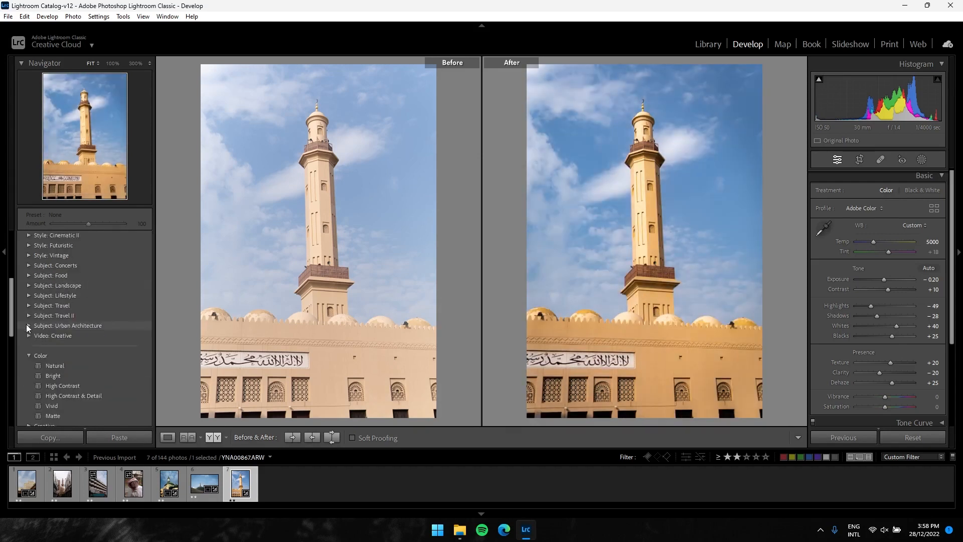
scroll(58, 267, up, 3)
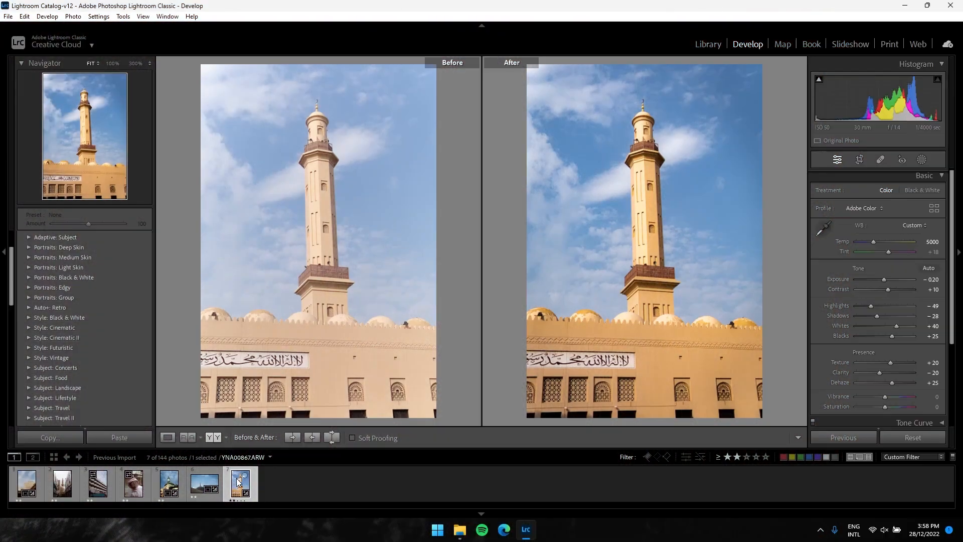
Open the full export options for the minaret photo and collapse the Post-Processing section
right_click(238, 484)
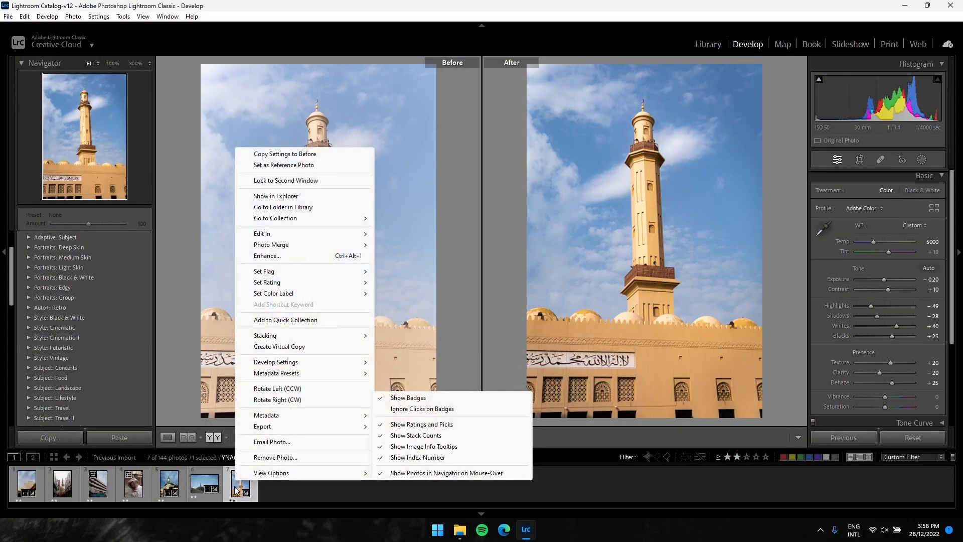
mouse_move(296, 430)
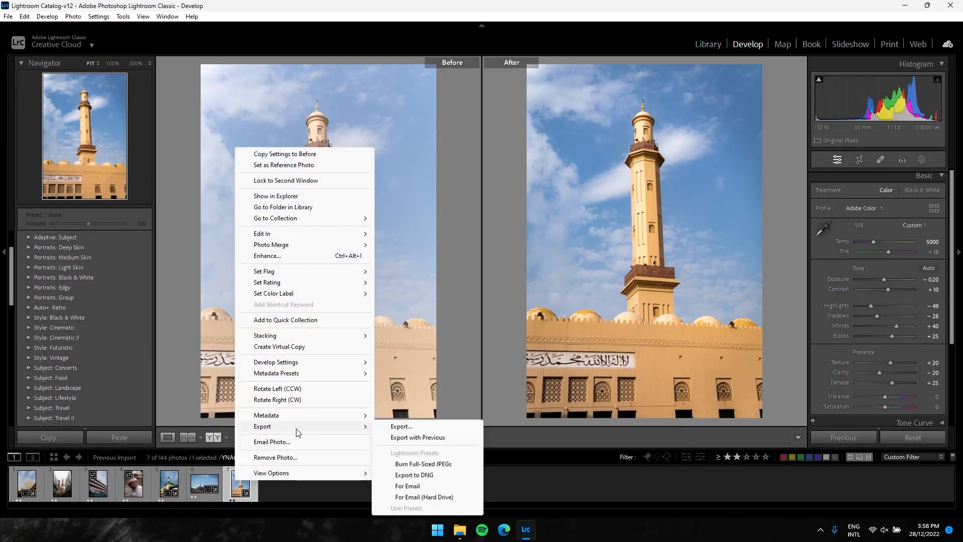
click(415, 427)
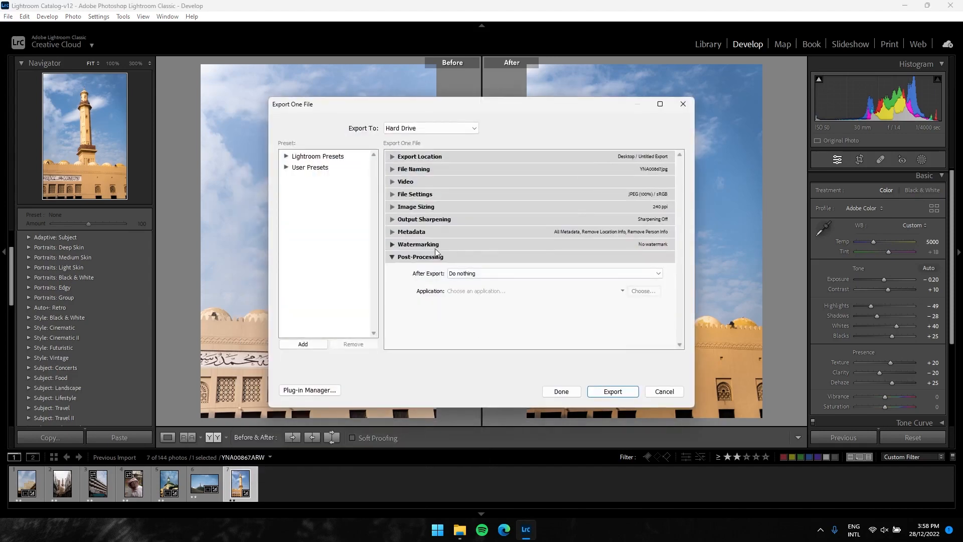
click(393, 257)
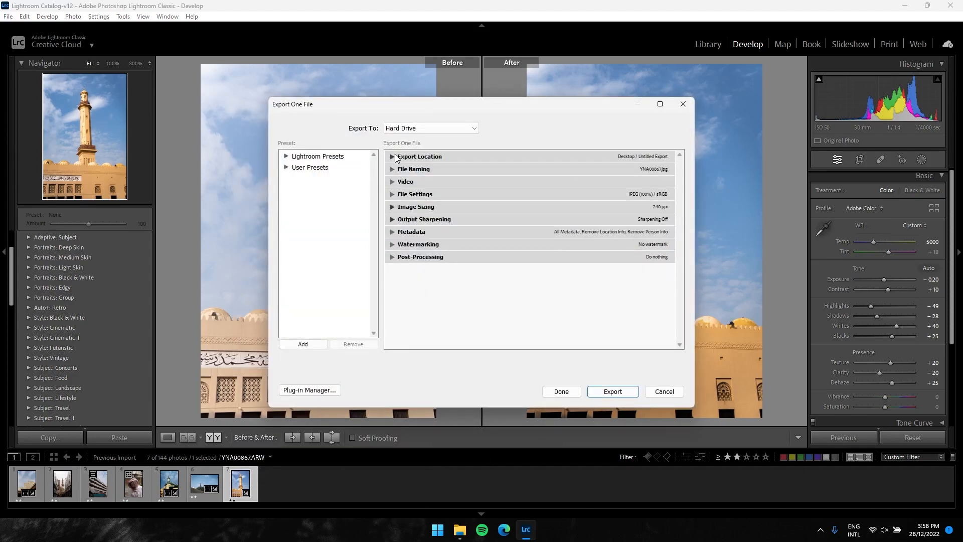
Review the Export Location and File Naming options for the minaret photo's export
click(395, 157)
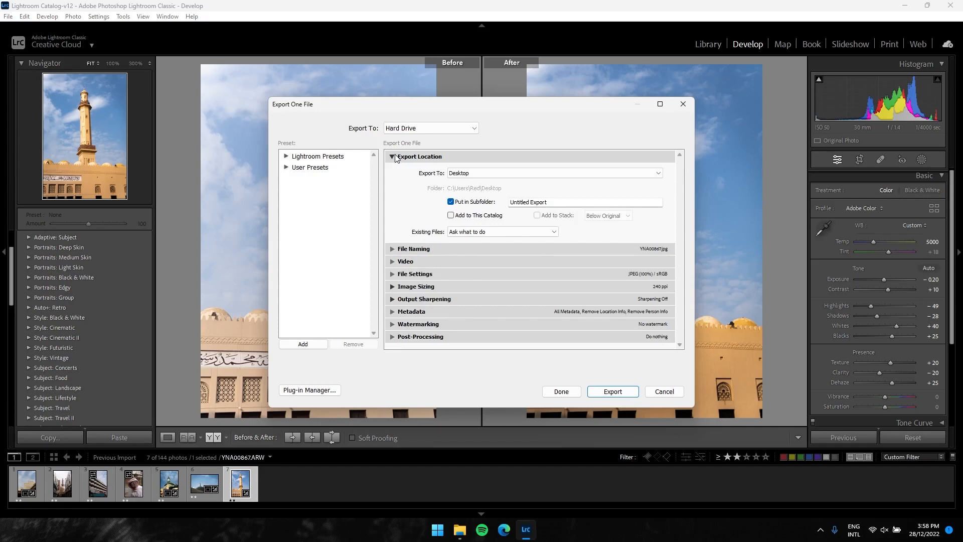
click(395, 157)
click(394, 157)
click(394, 157)
click(392, 170)
click(392, 171)
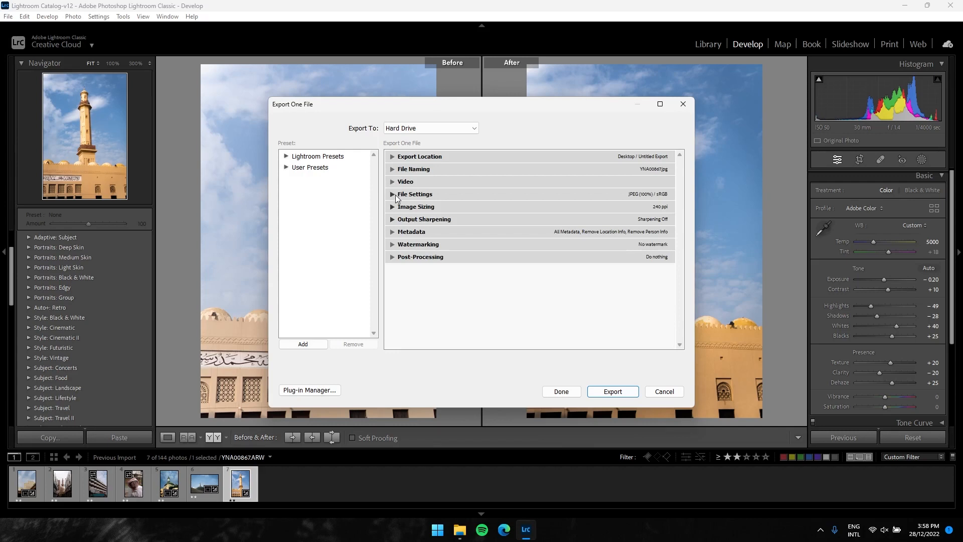
Set the JPEG export quality to 100 in the File Settings
click(396, 195)
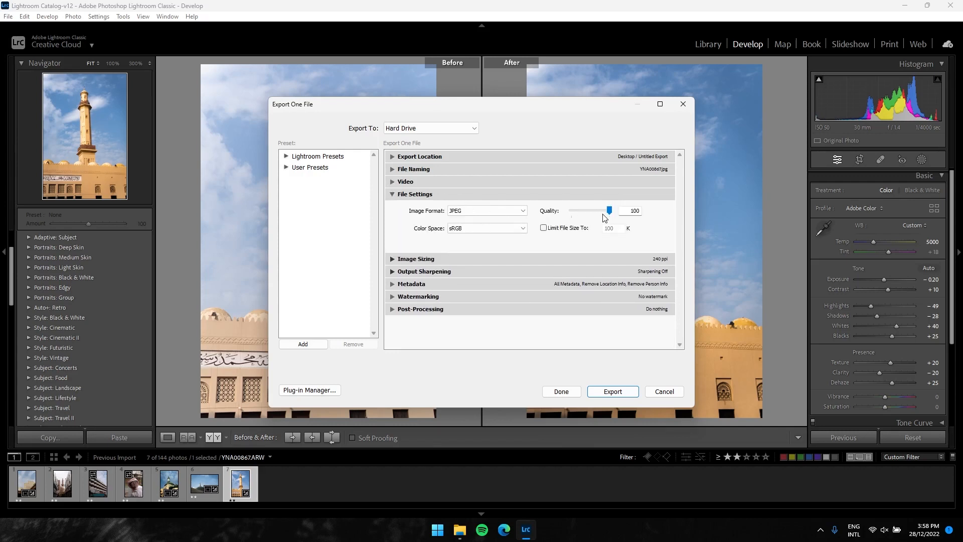
drag(609, 213, 653, 227)
click(393, 195)
Review the Image Sizing, Output Sharpening and Metadata options for the minaret photo's export
click(393, 207)
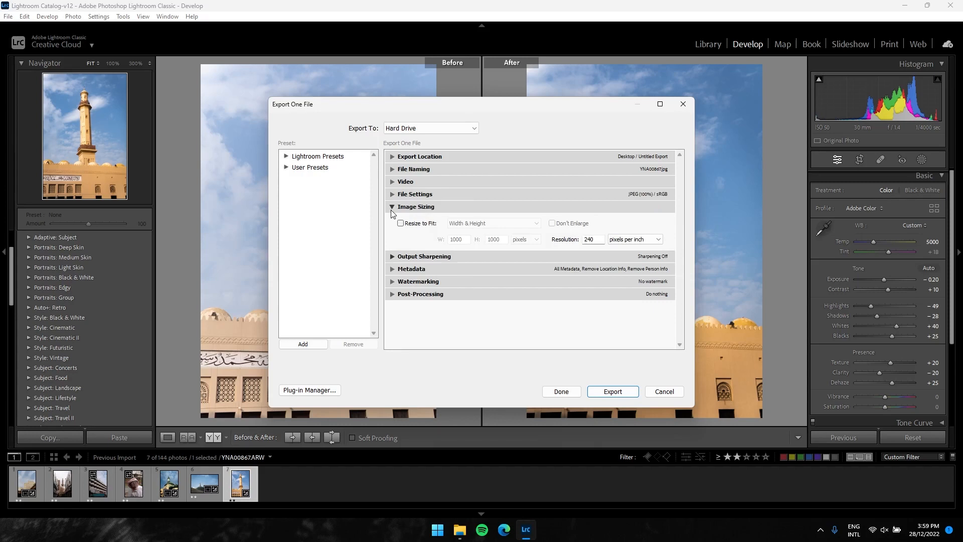
click(391, 210)
click(390, 221)
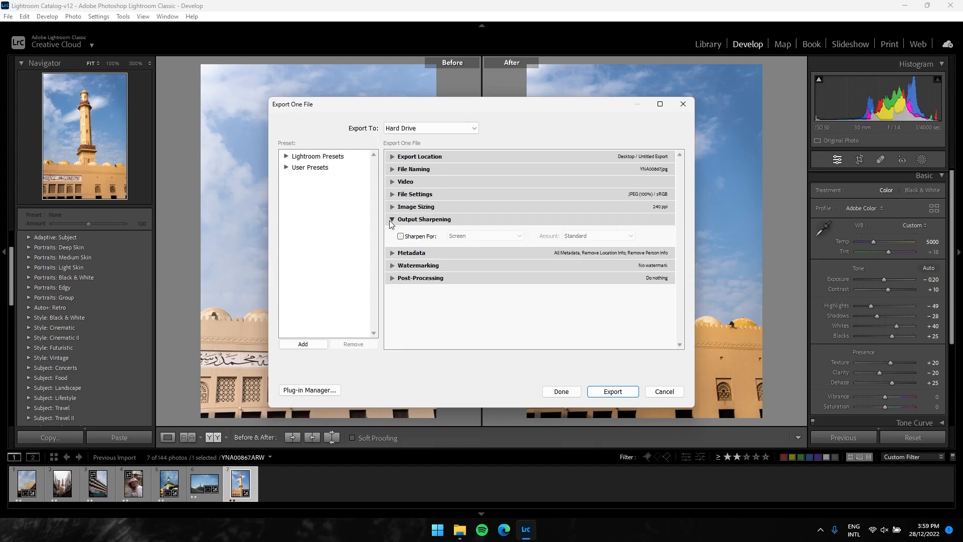
click(391, 220)
click(390, 233)
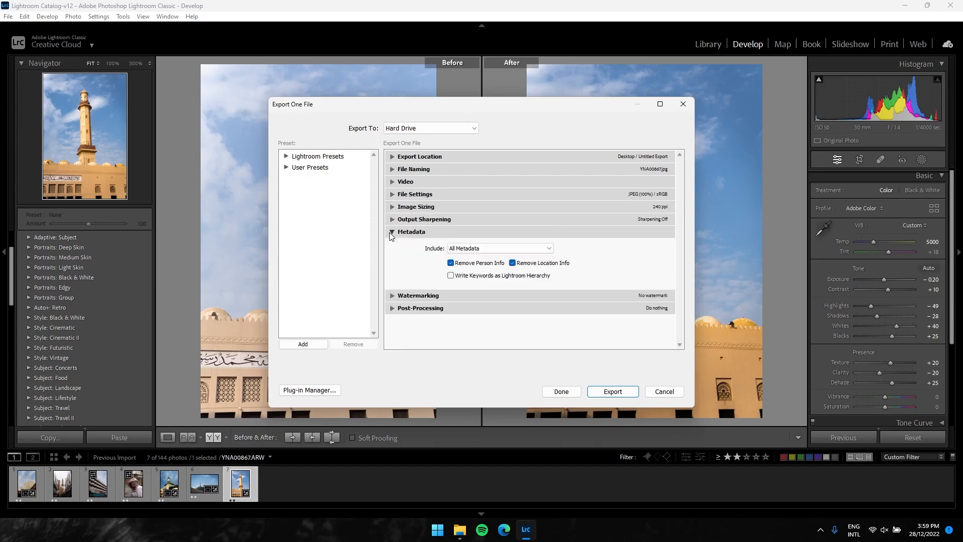
click(391, 232)
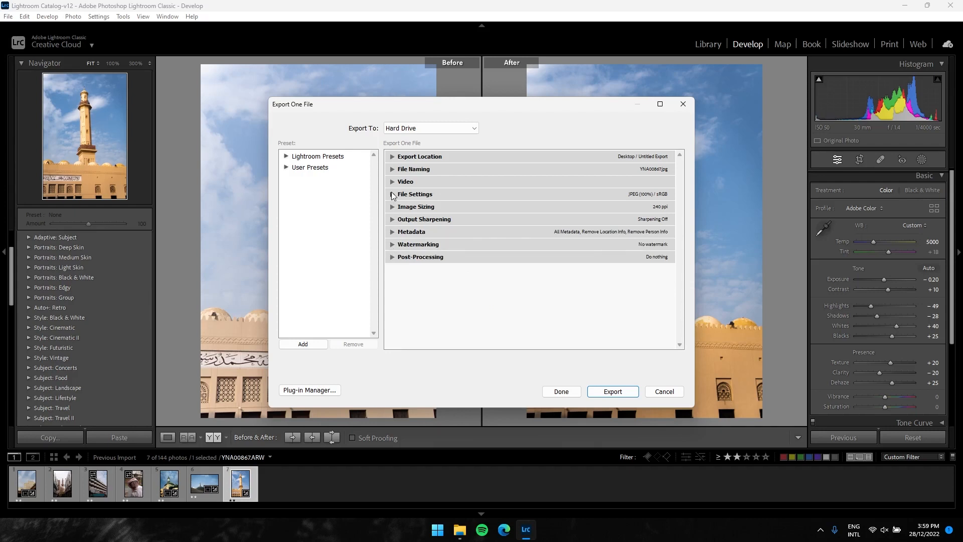
Check the Limit File Size To and Resize to Fit options, leave both disabled, and export the minaret photo as JPEG
click(392, 194)
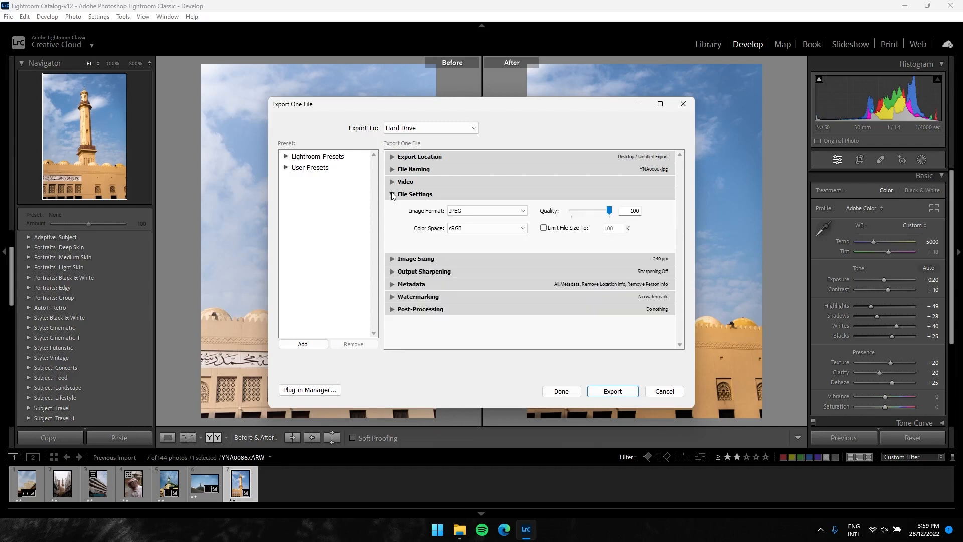
click(553, 230)
click(552, 227)
click(391, 196)
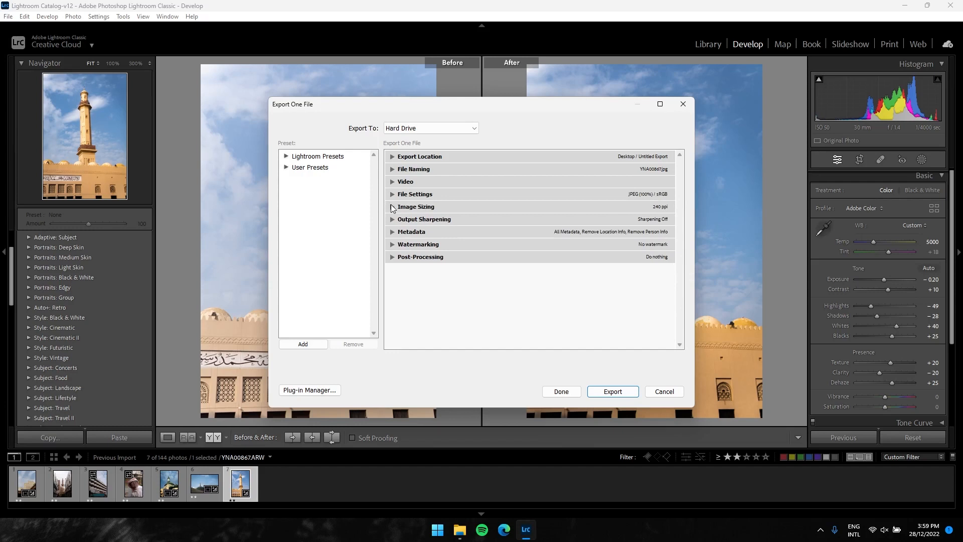
click(393, 208)
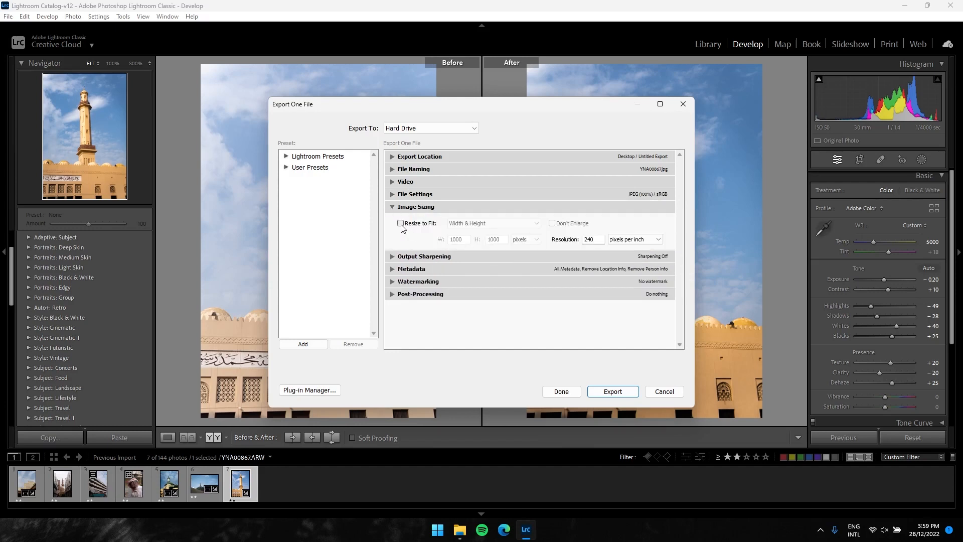
click(392, 207)
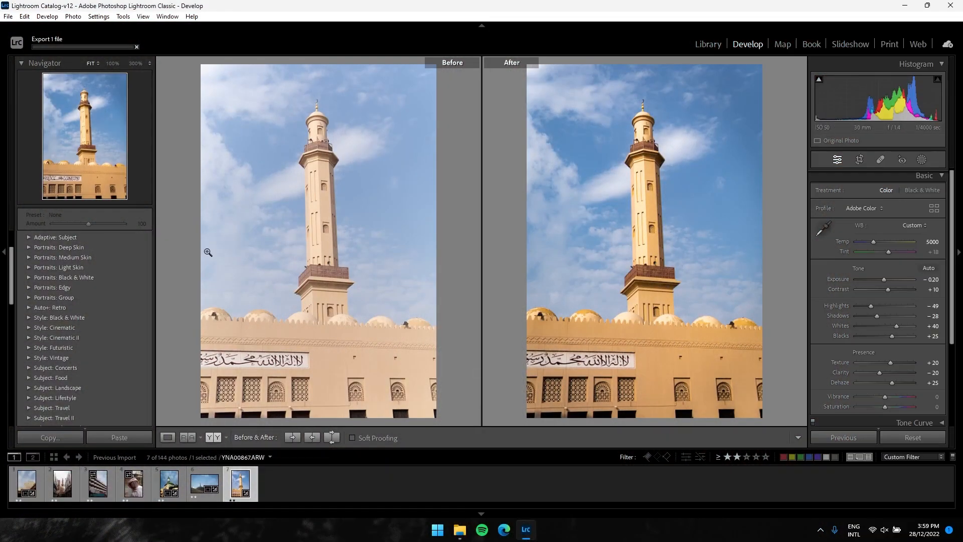
Switch to File Explorer and open the exported YNA00867.jpg from the Untitled Export folder on the Desktop
click(460, 529)
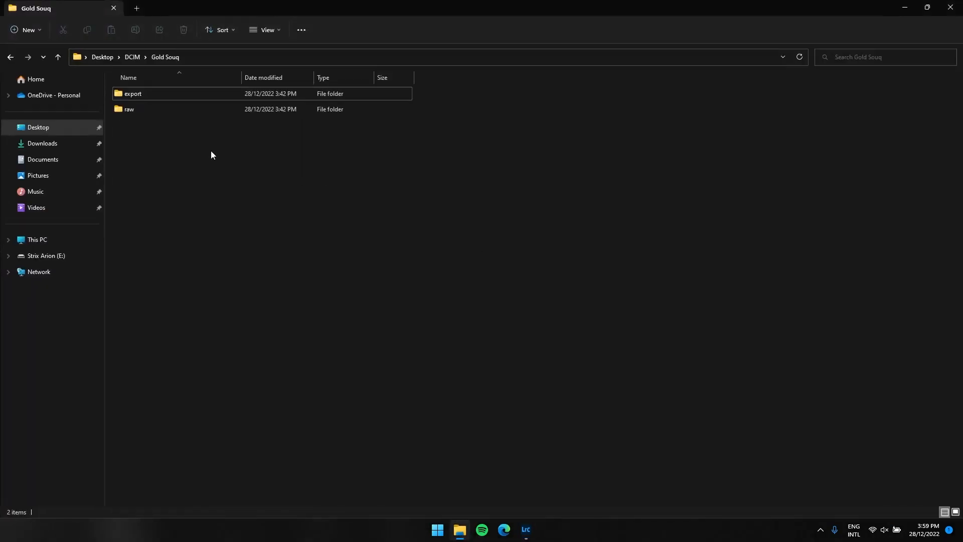
click(71, 130)
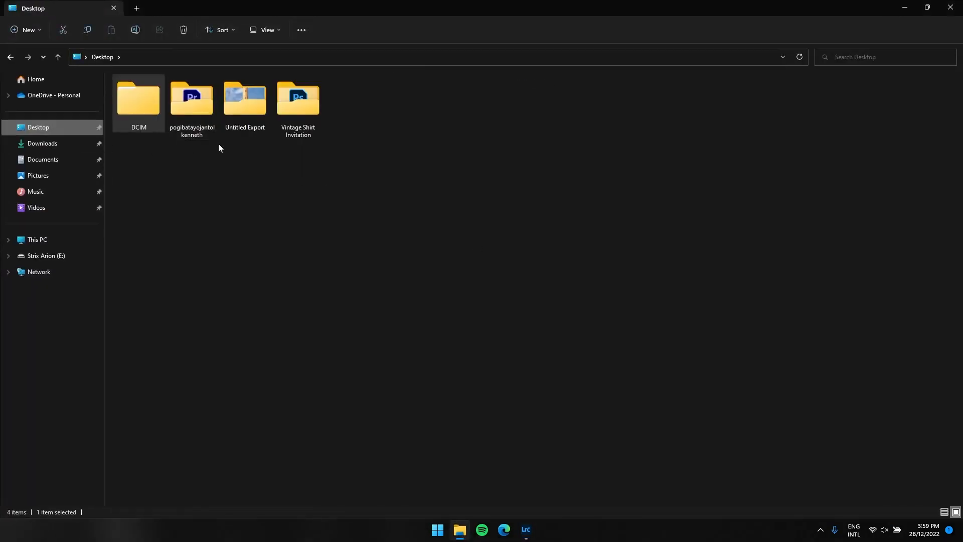
double_click(238, 125)
double_click(519, 118)
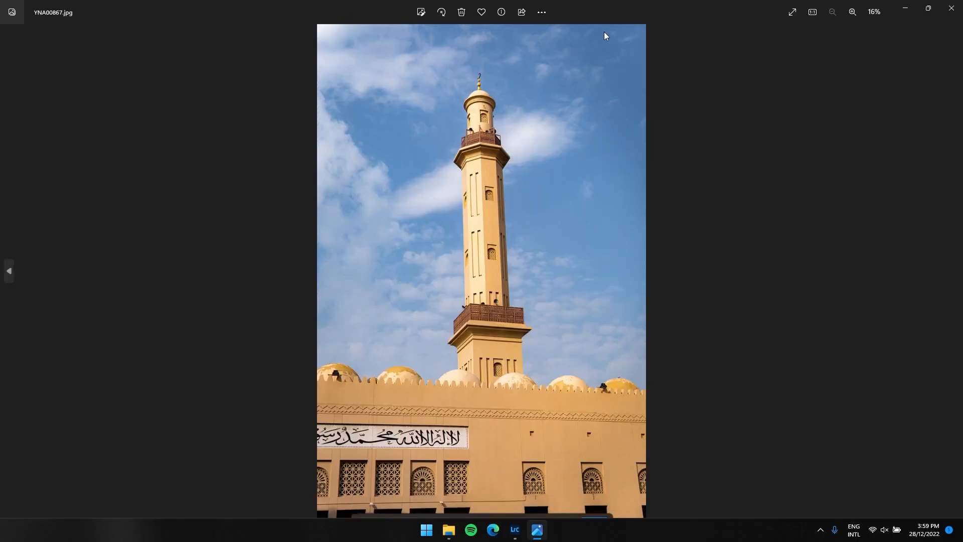